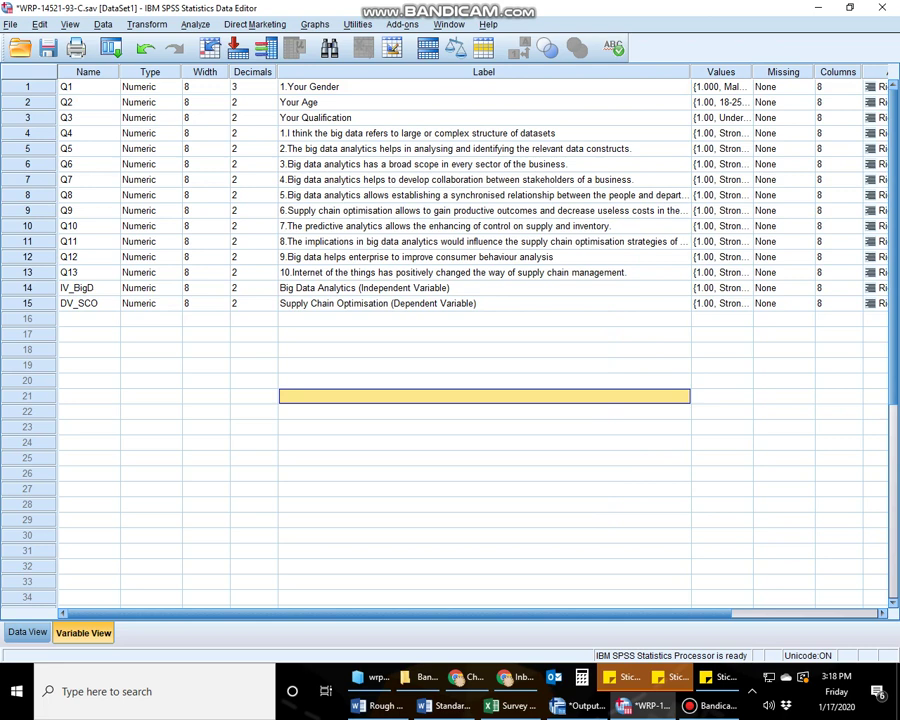
{"action": "left_click_drag", "start_coordinate": [484, 87], "coordinate": [484, 272]}
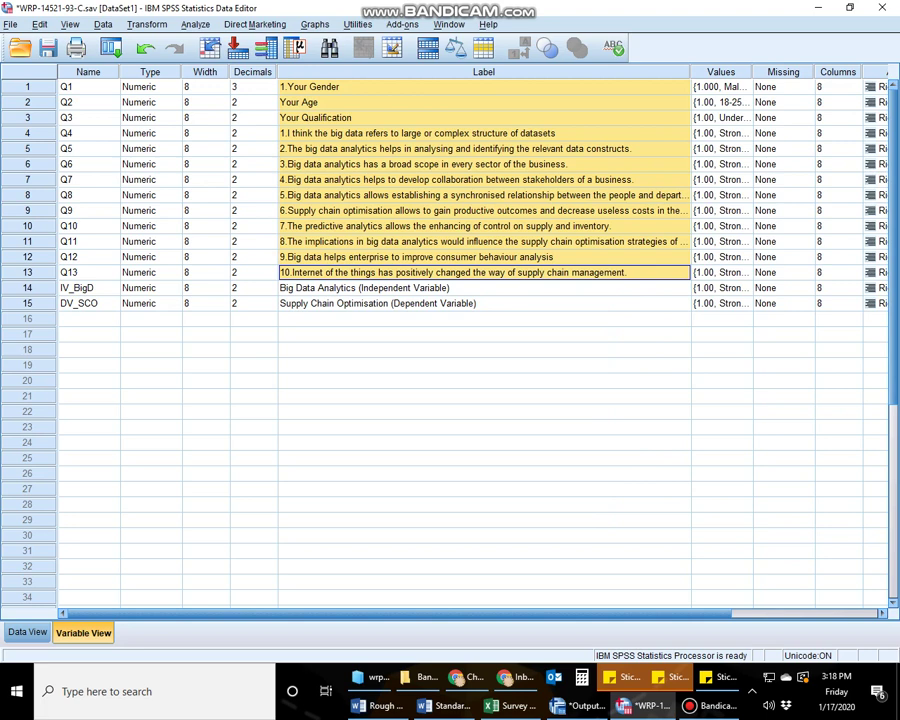
{"action": "left_click", "coordinate": [484, 102]}
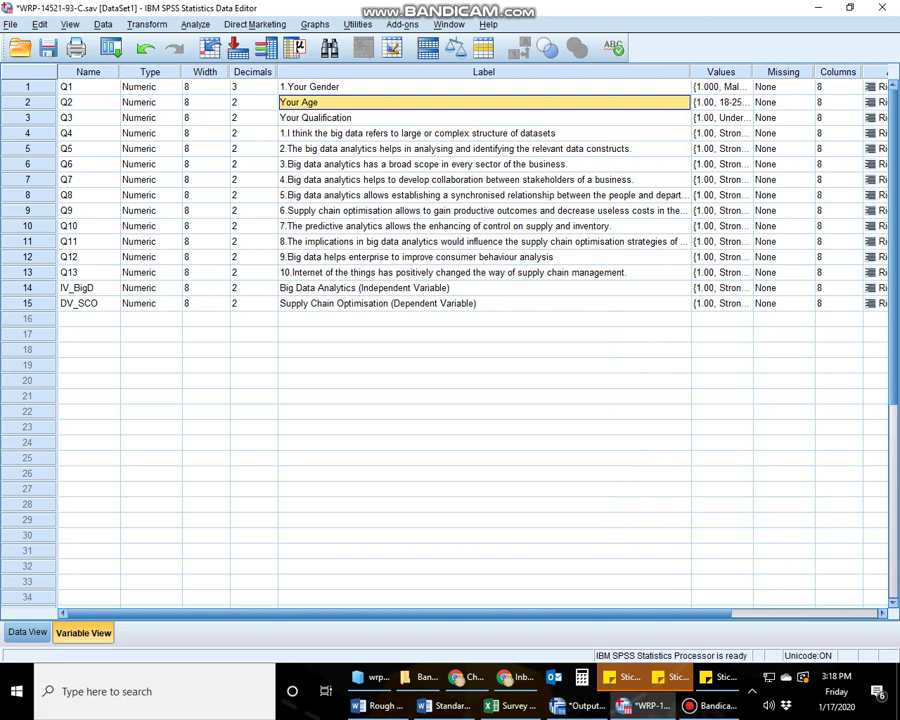
{"action": "left_click", "coordinate": [484, 87]}
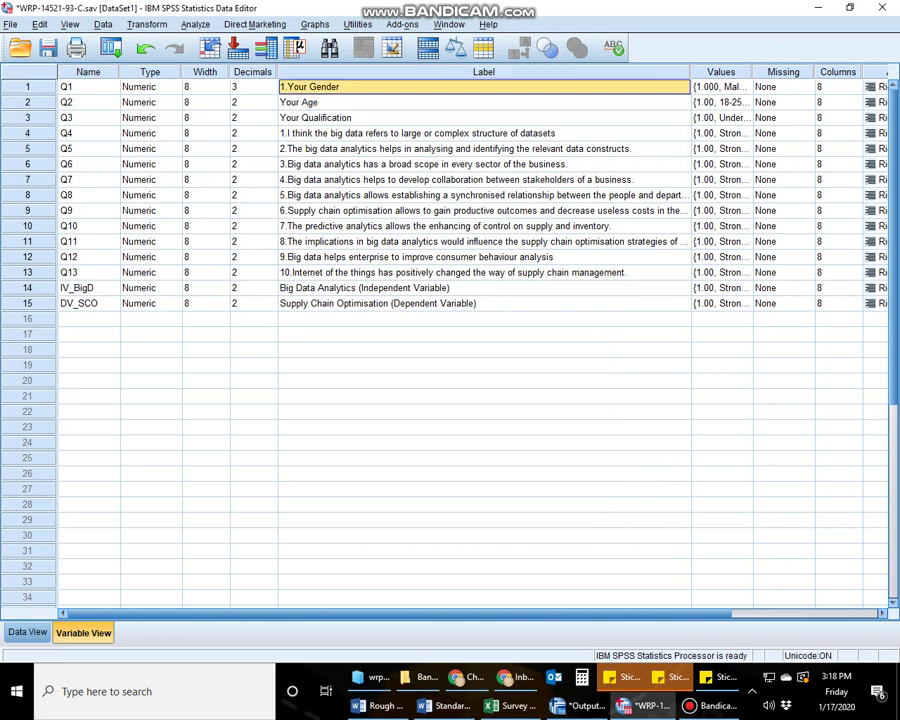
Open the Frequencies analysis under descriptive statistics and look through its list of available variables.
{"action": "left_click", "coordinate": [196, 24]}
{"action": "mouse_move", "coordinate": [250, 59]}
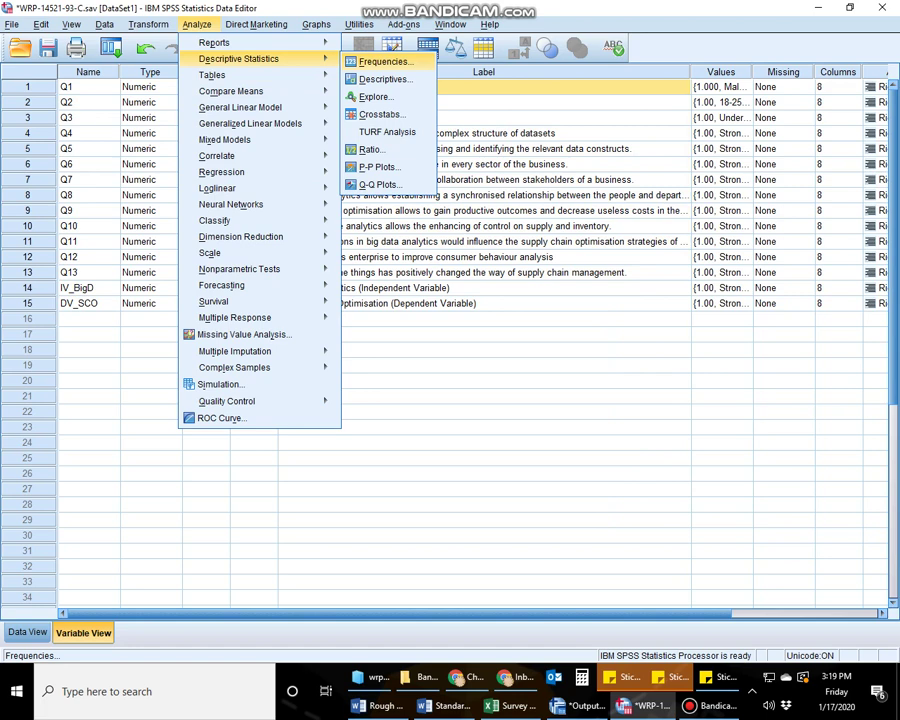
{"action": "key", "text": "Down"}
{"action": "key", "text": "Up"}
{"action": "key", "text": "Return"}
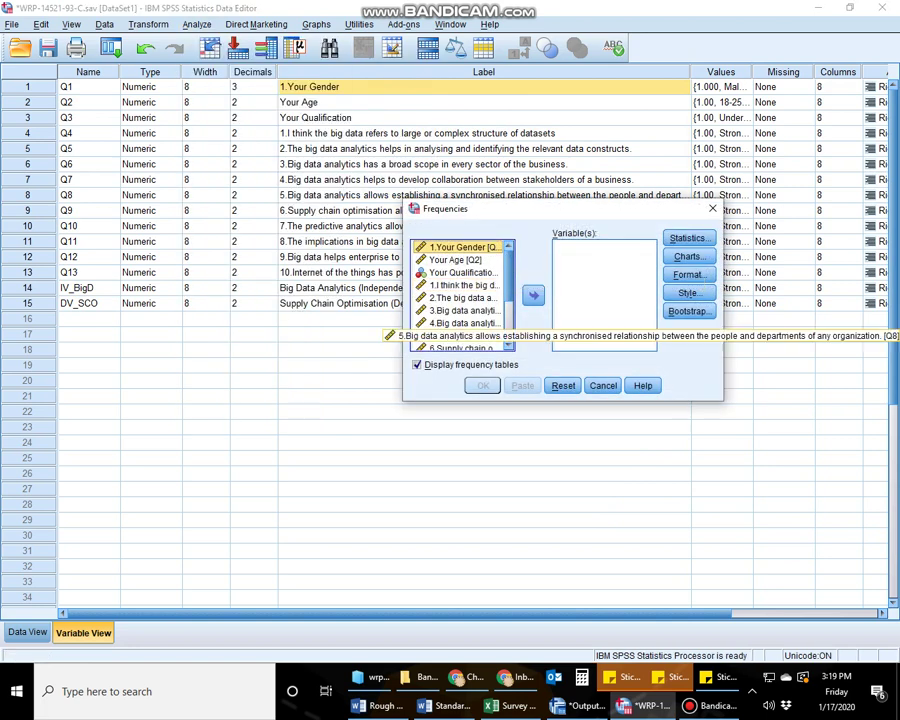
{"action": "scroll", "coordinate": [462, 295], "scroll_direction": "down", "scroll_amount": 2}
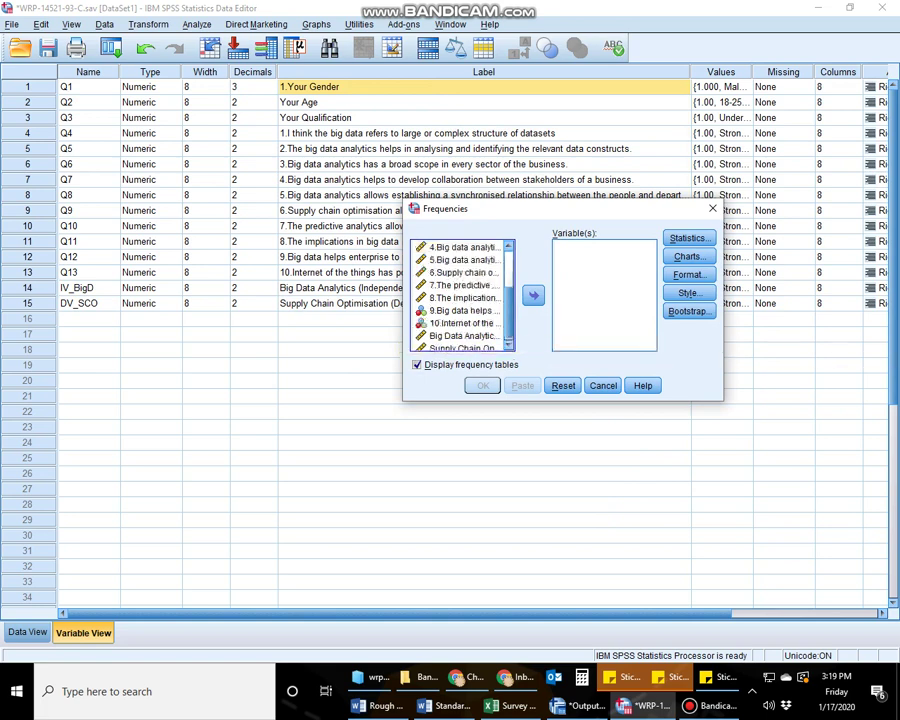
{"action": "scroll", "coordinate": [462, 295], "scroll_direction": "up", "scroll_amount": 1}
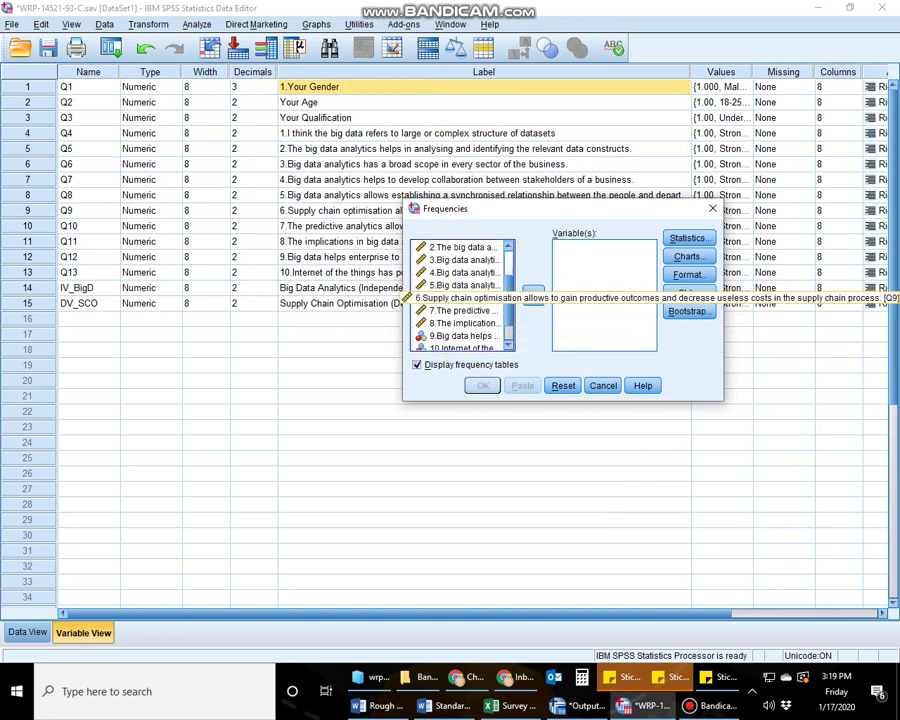
{"action": "scroll", "coordinate": [462, 295], "scroll_direction": "up", "scroll_amount": 2}
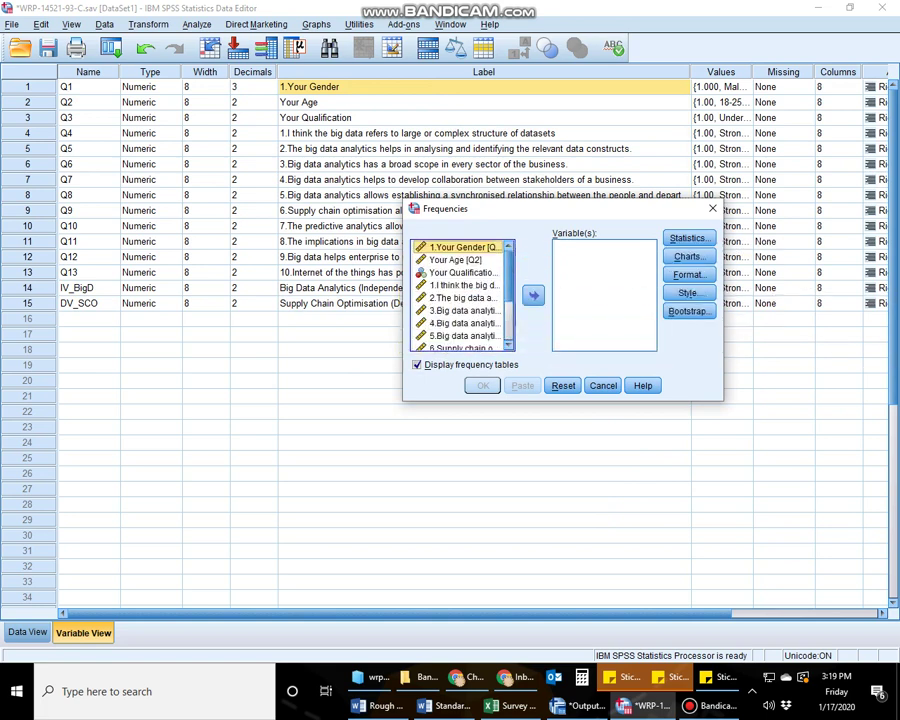
{"action": "left_click", "coordinate": [464, 336], "text": "shift"}
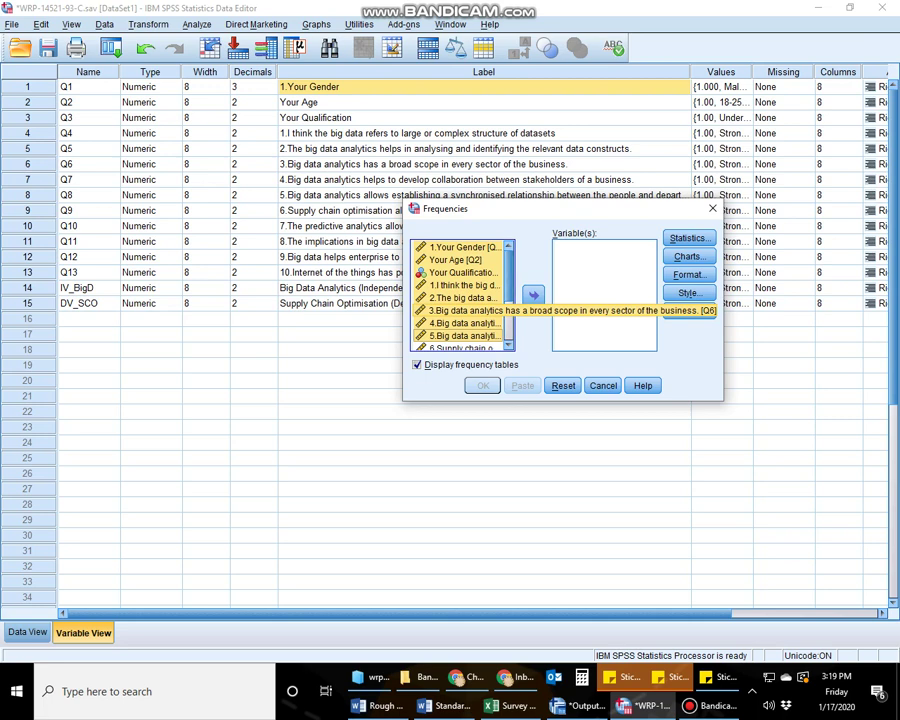
{"action": "scroll", "coordinate": [462, 310], "scroll_direction": "down", "scroll_amount": 2}
{"action": "scroll", "coordinate": [462, 310], "scroll_direction": "down", "scroll_amount": 1}
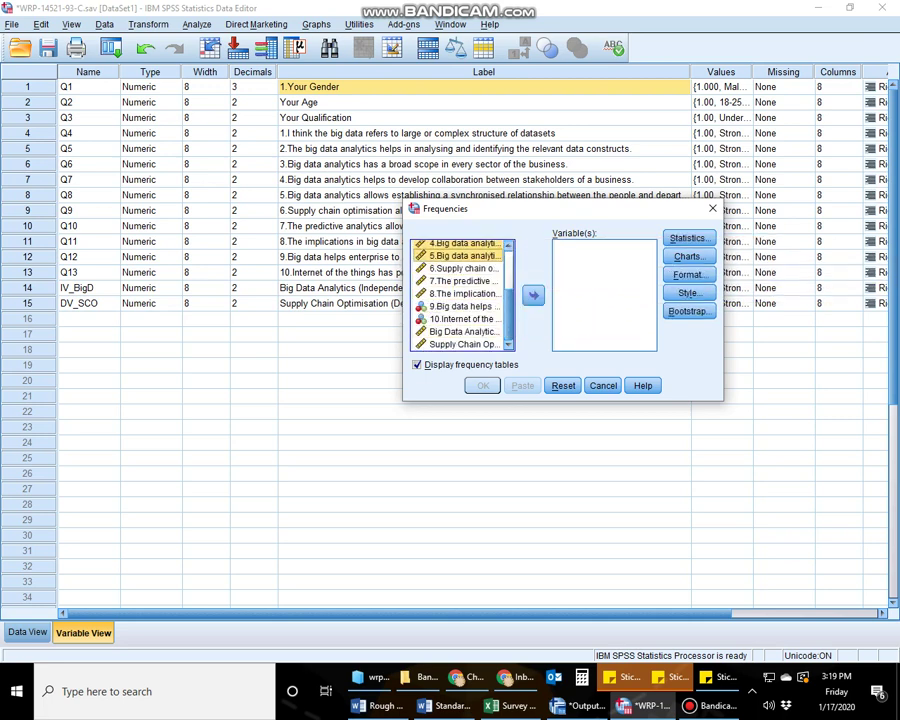
{"action": "left_click", "coordinate": [464, 268], "text": "ctrl"}
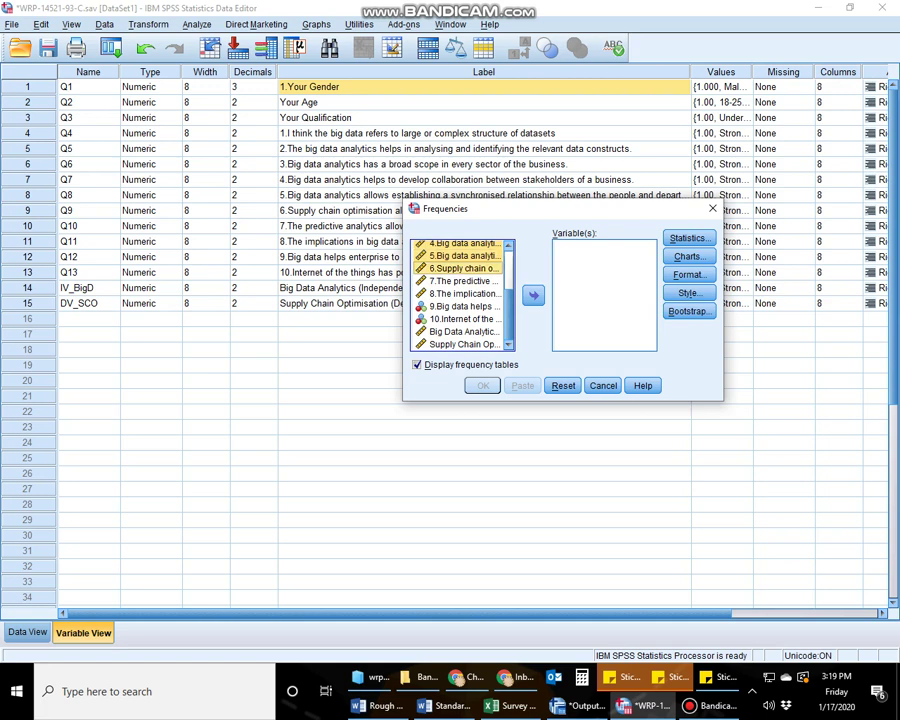
{"action": "left_click", "coordinate": [464, 331], "text": "shift"}
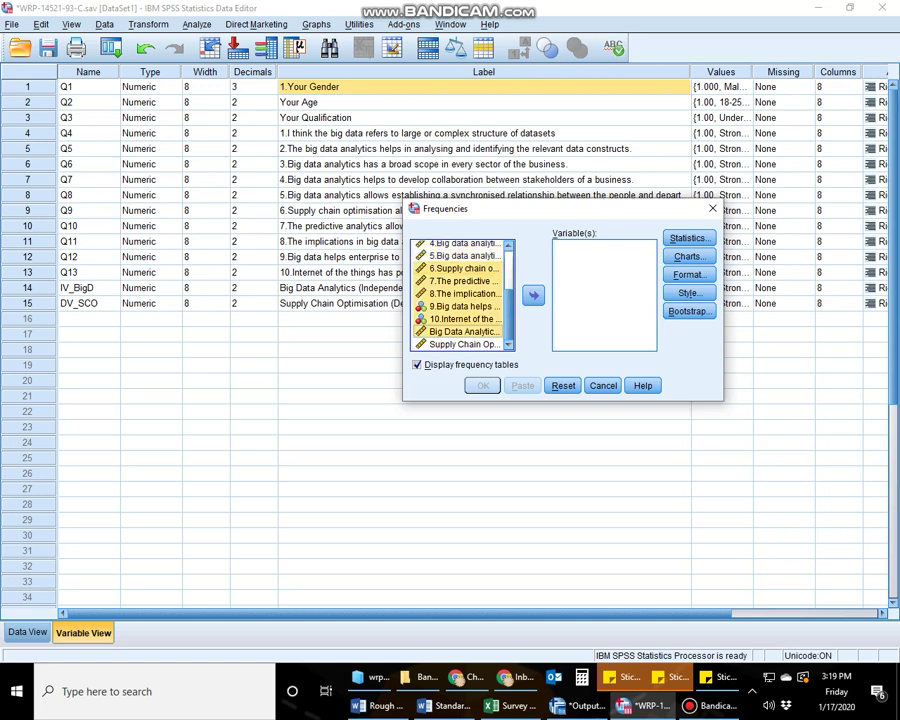
{"action": "scroll", "coordinate": [464, 331], "scroll_direction": "up", "scroll_amount": 2}
{"action": "scroll", "coordinate": [464, 331], "scroll_direction": "down", "scroll_amount": 2}
{"action": "left_click", "coordinate": [464, 331]}
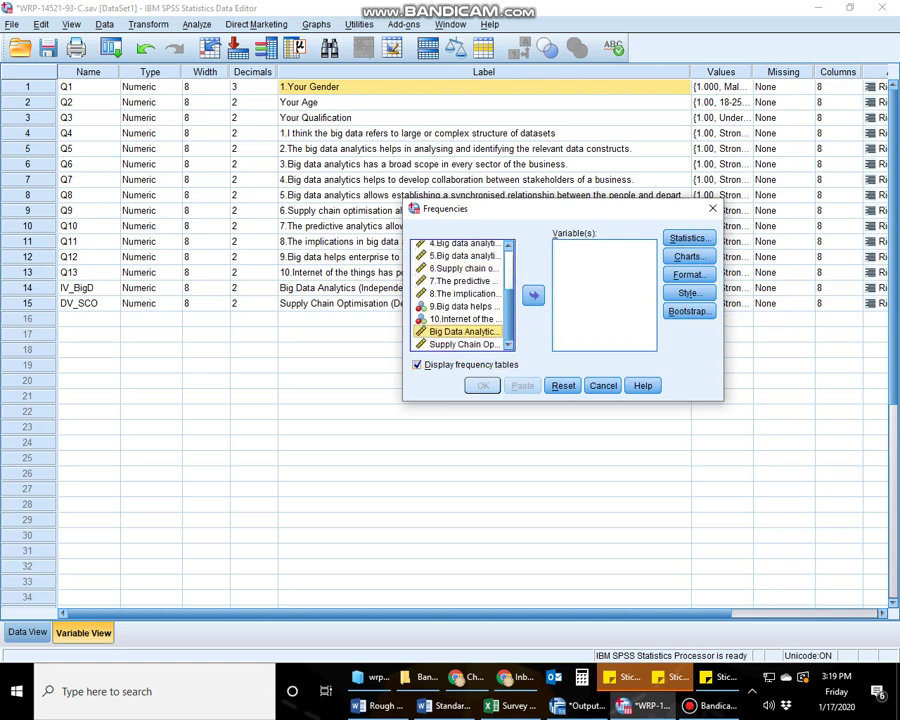
Add all variables from Your Gender (Q1) through the Internet of the things item (Q13) to the frequency analysis.
{"action": "left_click", "coordinate": [464, 319]}
{"action": "scroll", "coordinate": [464, 328], "scroll_direction": "up", "scroll_amount": 3}
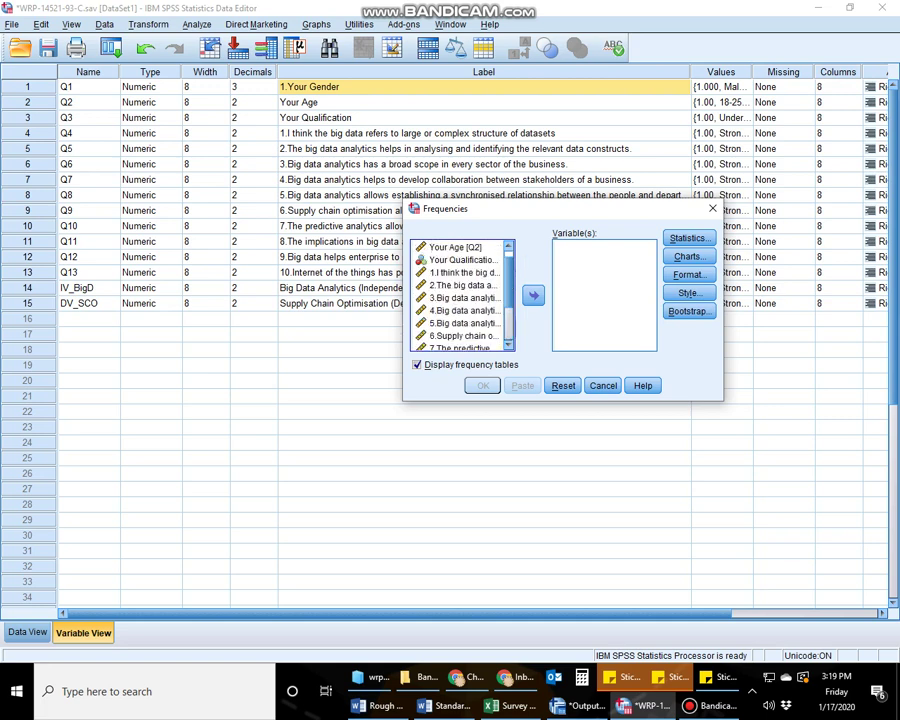
{"action": "left_click", "coordinate": [464, 247], "text": "shift"}
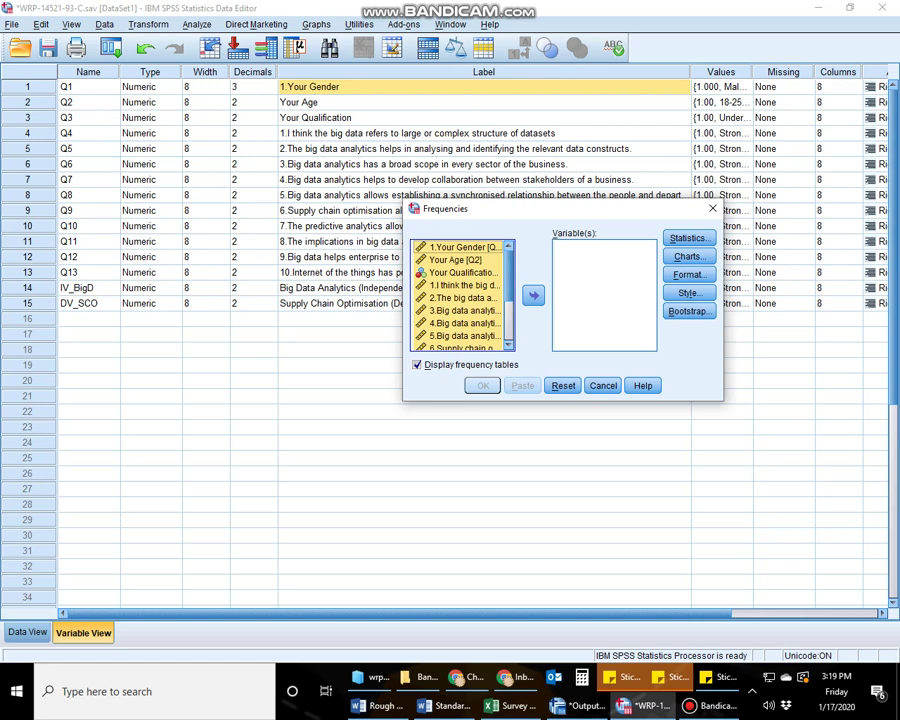
{"action": "scroll", "coordinate": [463, 300], "scroll_direction": "down", "scroll_amount": 1}
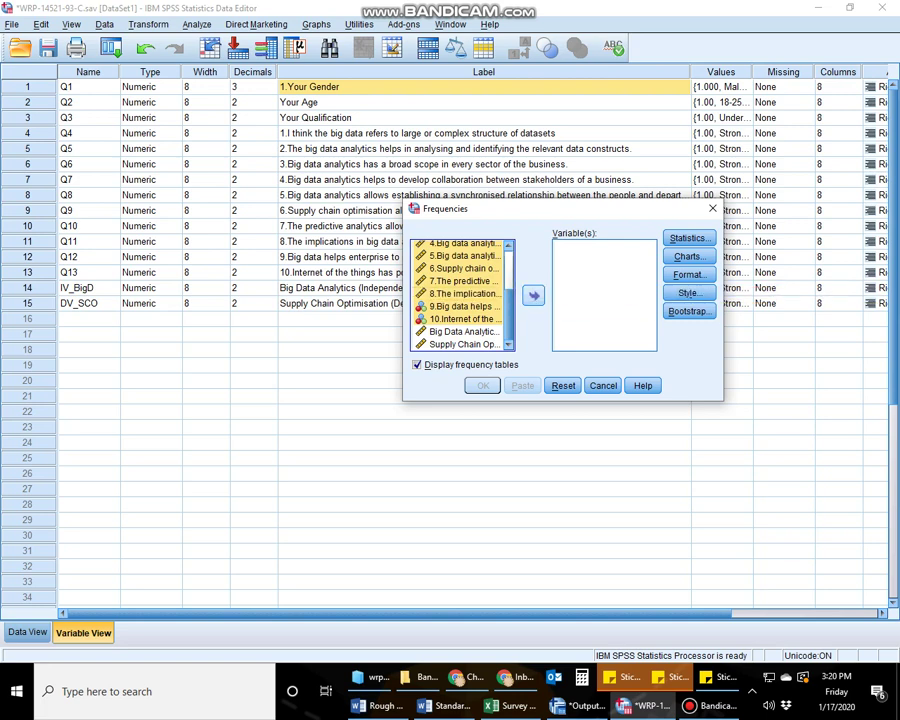
{"action": "left_click", "coordinate": [533, 295]}
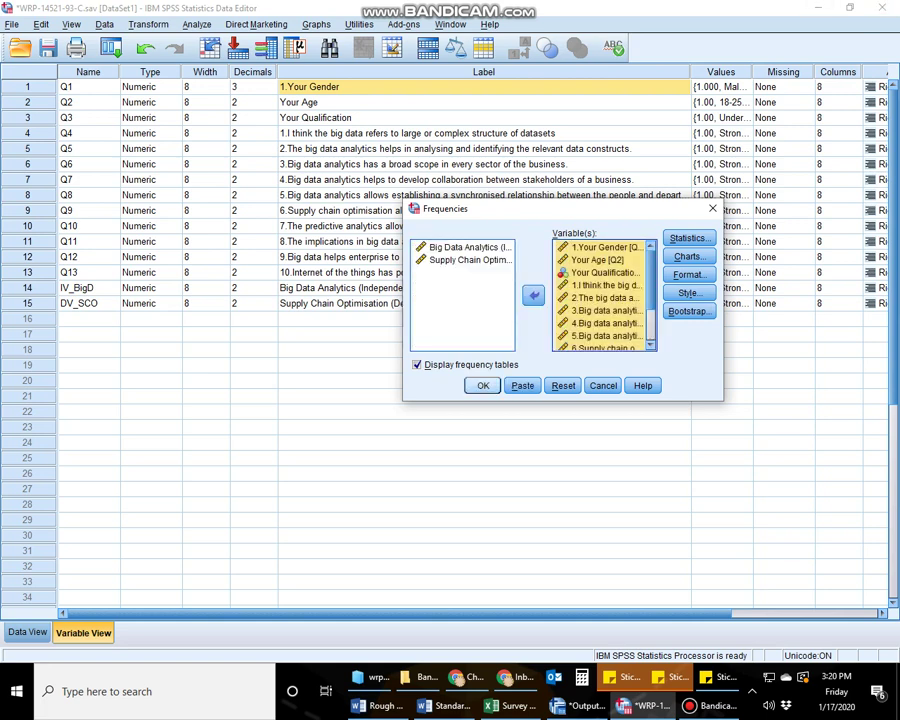
Run the frequency analysis with frequency tables, leaving out the Big Data Analytics and Supply Chain Optimisation variables.
{"action": "left_click", "coordinate": [469, 247]}
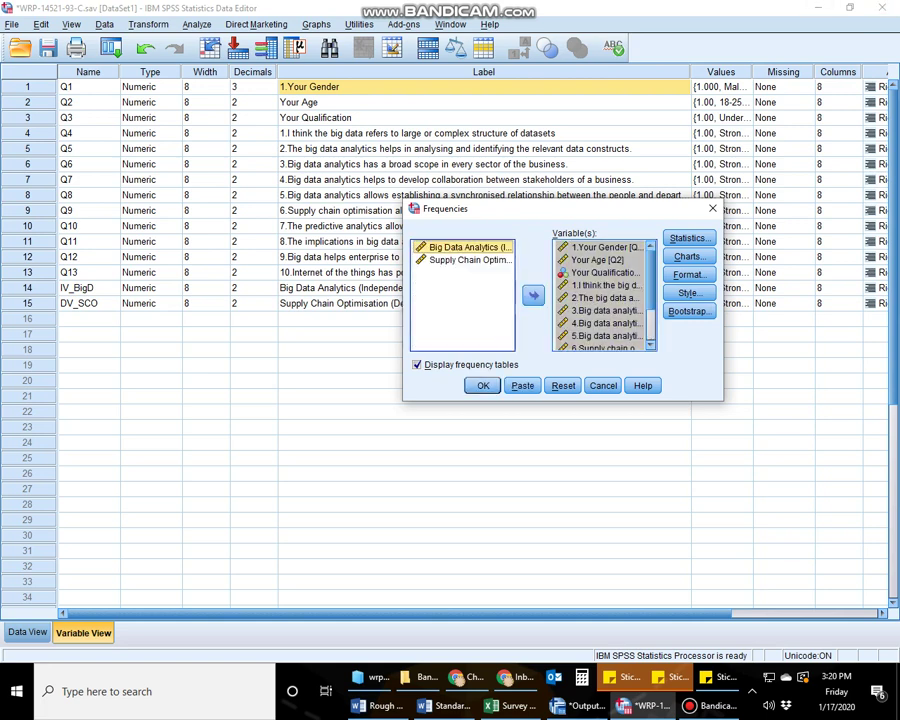
{"action": "left_click", "coordinate": [469, 260], "text": "shift"}
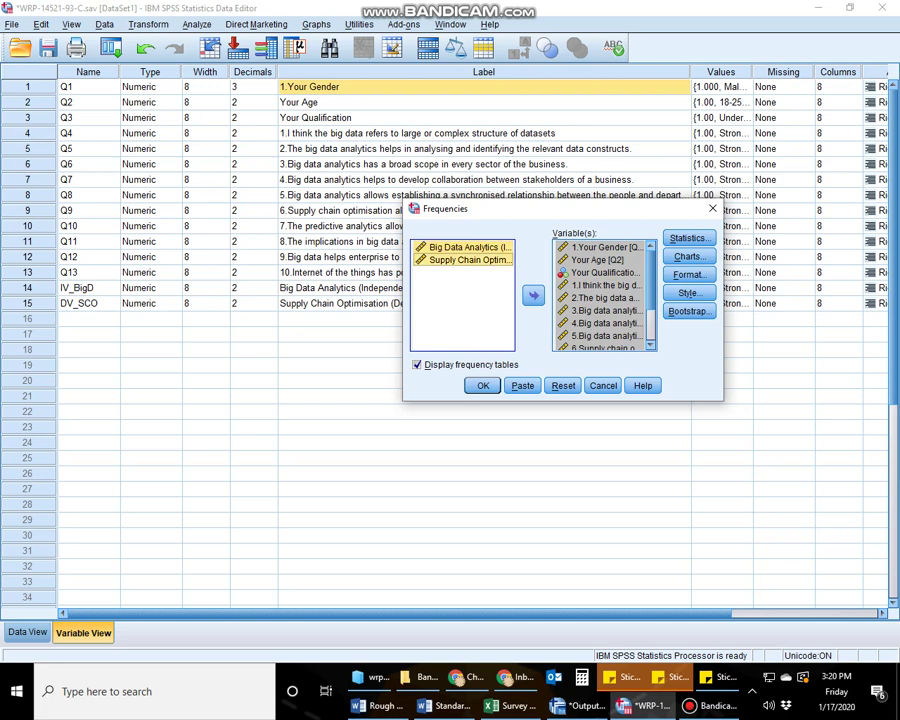
{"action": "left_click", "coordinate": [469, 247]}
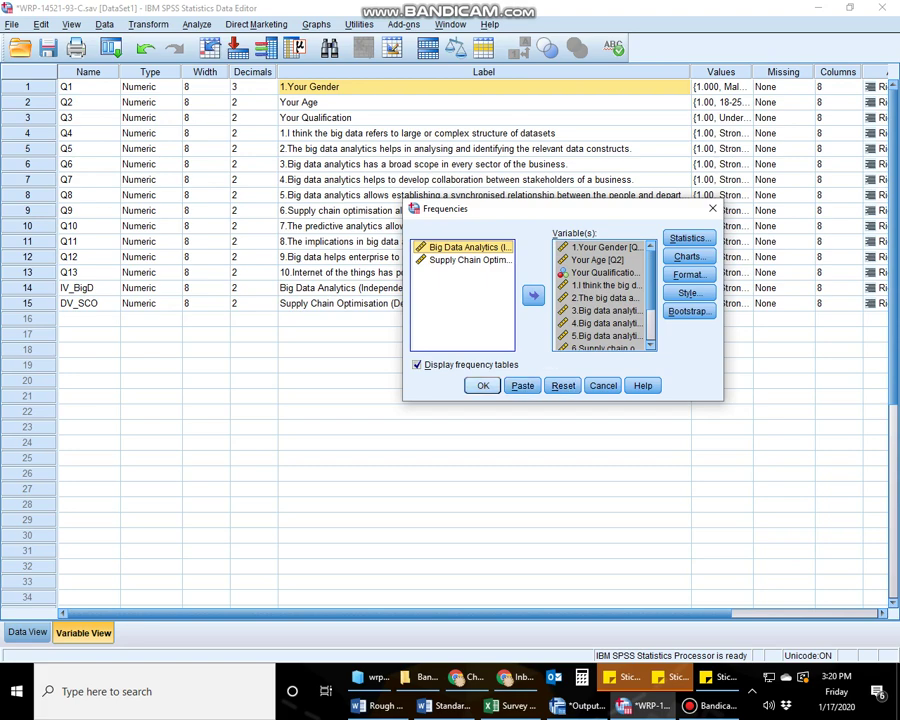
{"action": "left_click", "coordinate": [483, 386]}
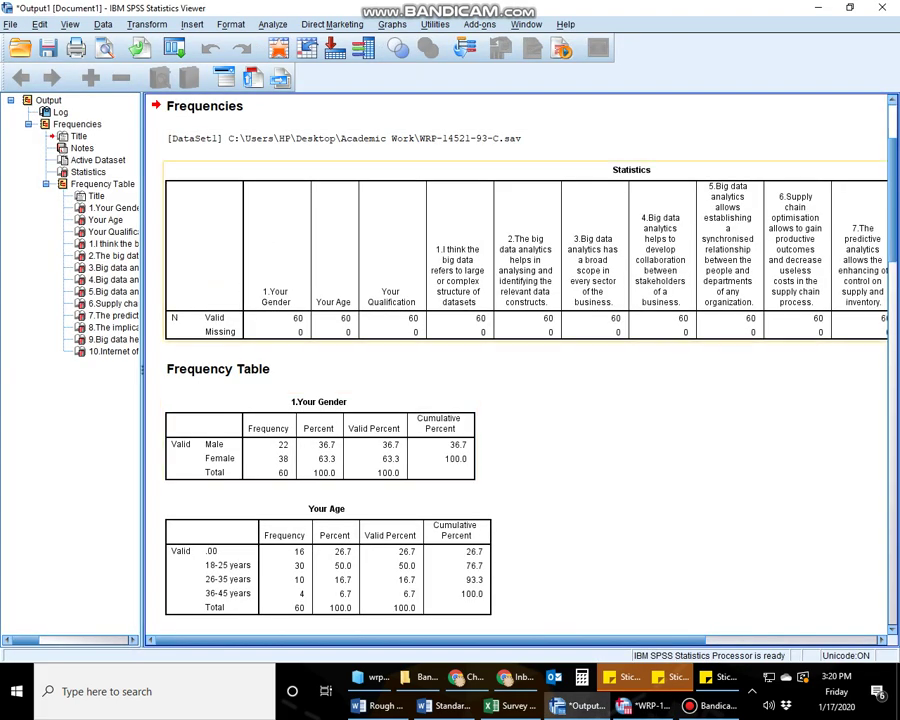
Delete the syntax log and the active dataset path line from the frequencies output.
{"action": "scroll", "coordinate": [490, 431], "scroll_direction": "up", "scroll_amount": 1}
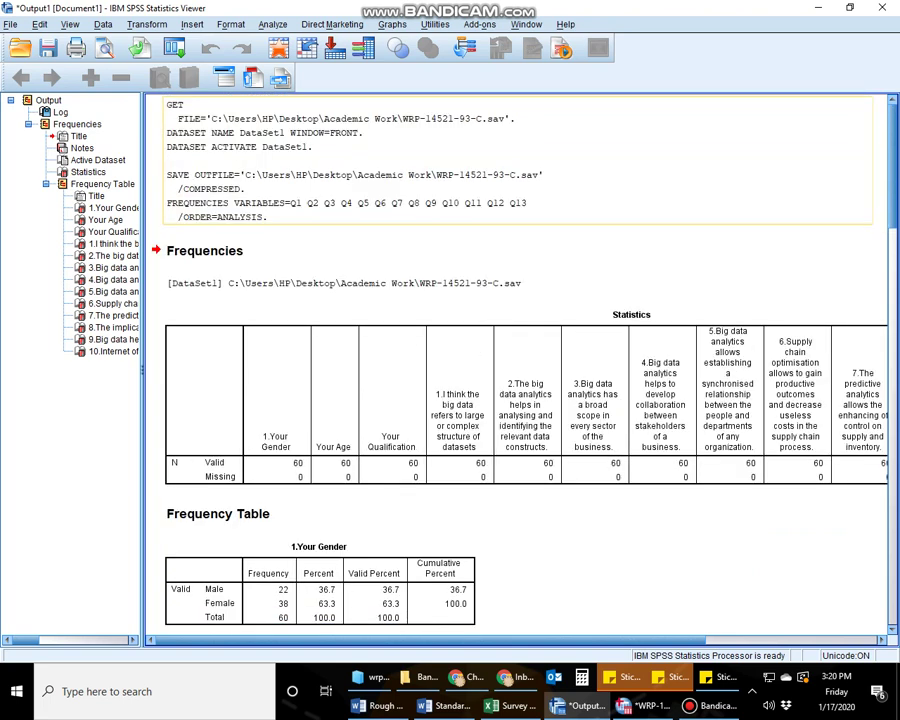
{"action": "scroll", "coordinate": [262, 152], "scroll_direction": "up", "scroll_amount": 1}
{"action": "left_click", "coordinate": [262, 208]}
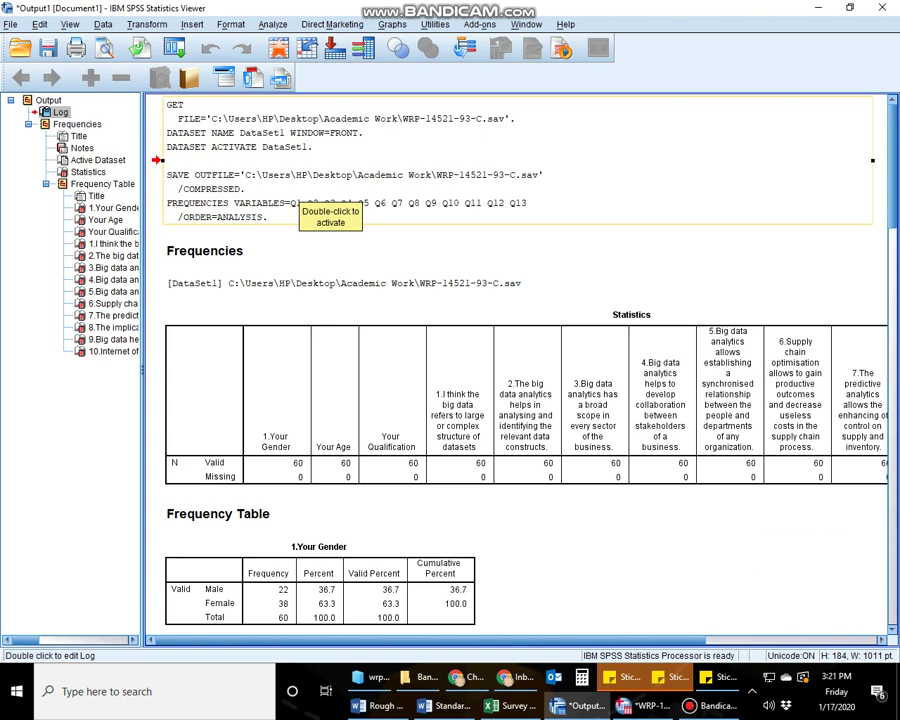
{"action": "key", "text": "Delete"}
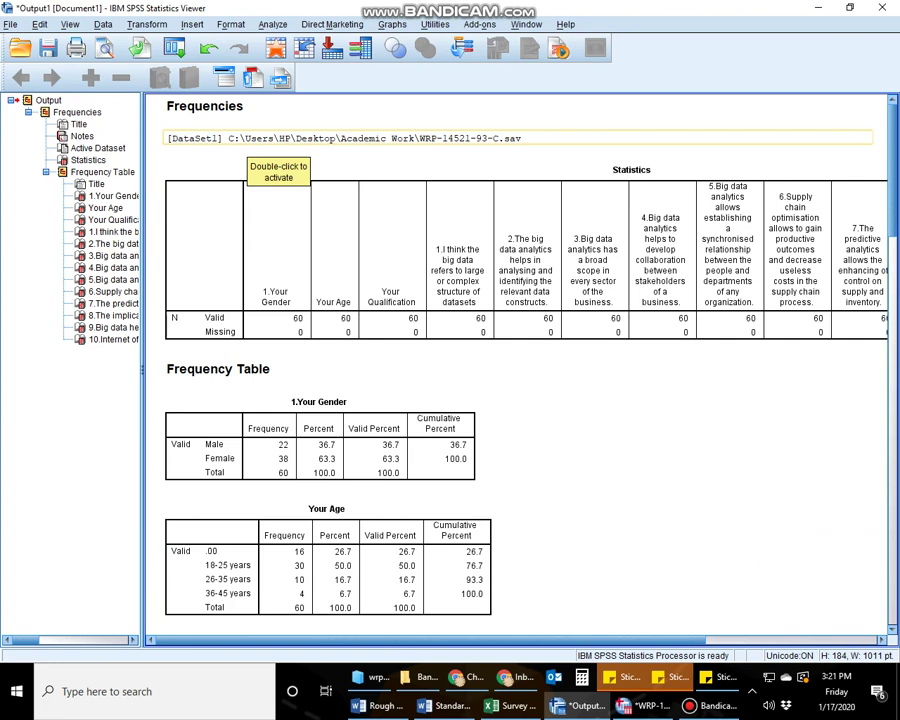
{"action": "left_click", "coordinate": [247, 138]}
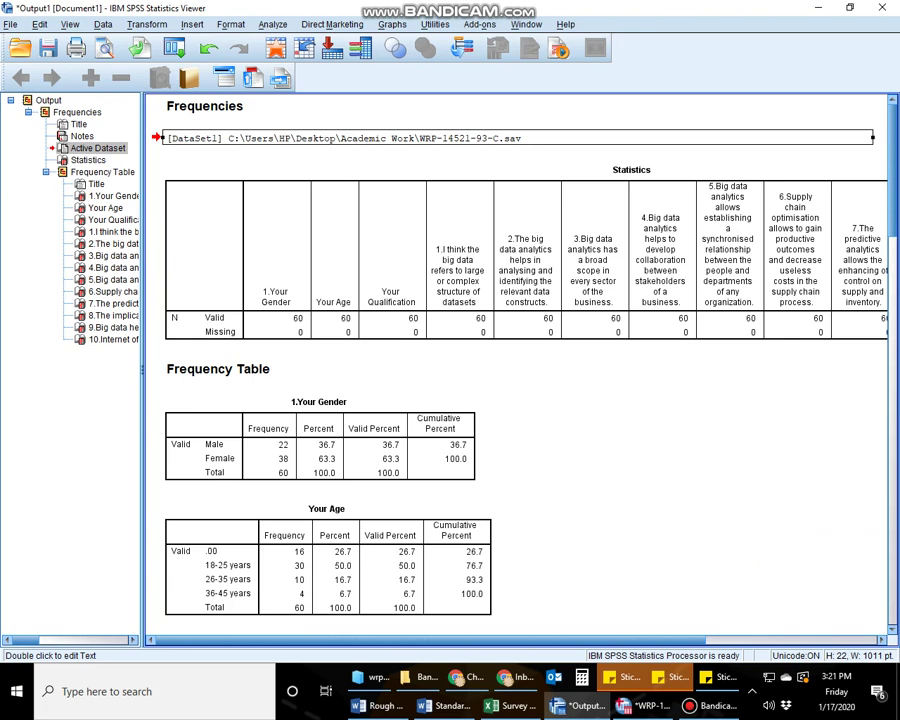
{"action": "key", "text": "Delete"}
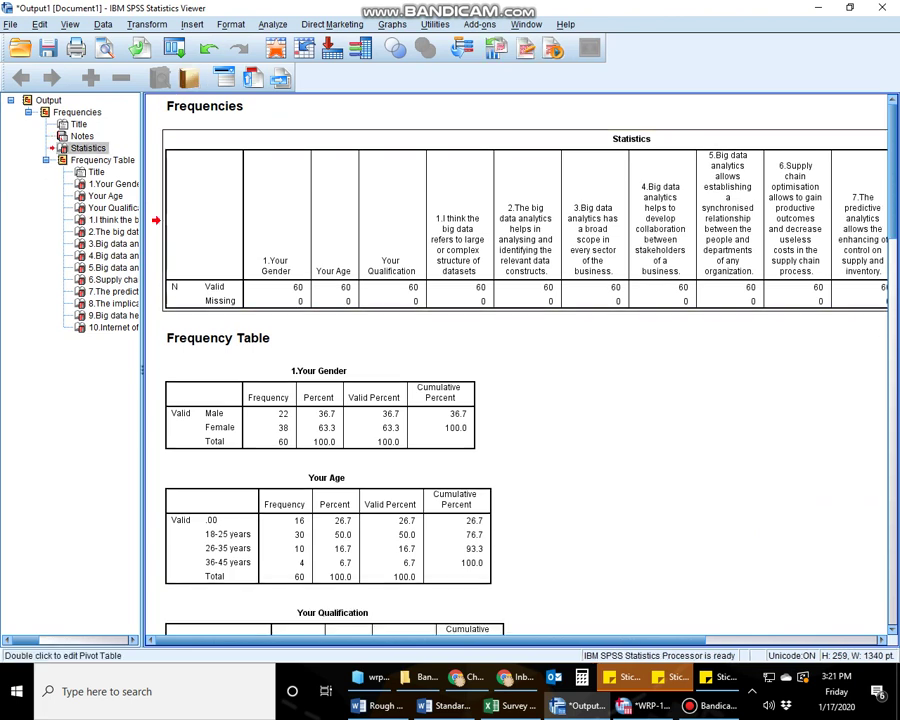
Go through the demographic frequency tables in the output, from Your Gender to Your Qualification.
{"action": "scroll", "coordinate": [515, 370], "scroll_direction": "down", "scroll_amount": 4}
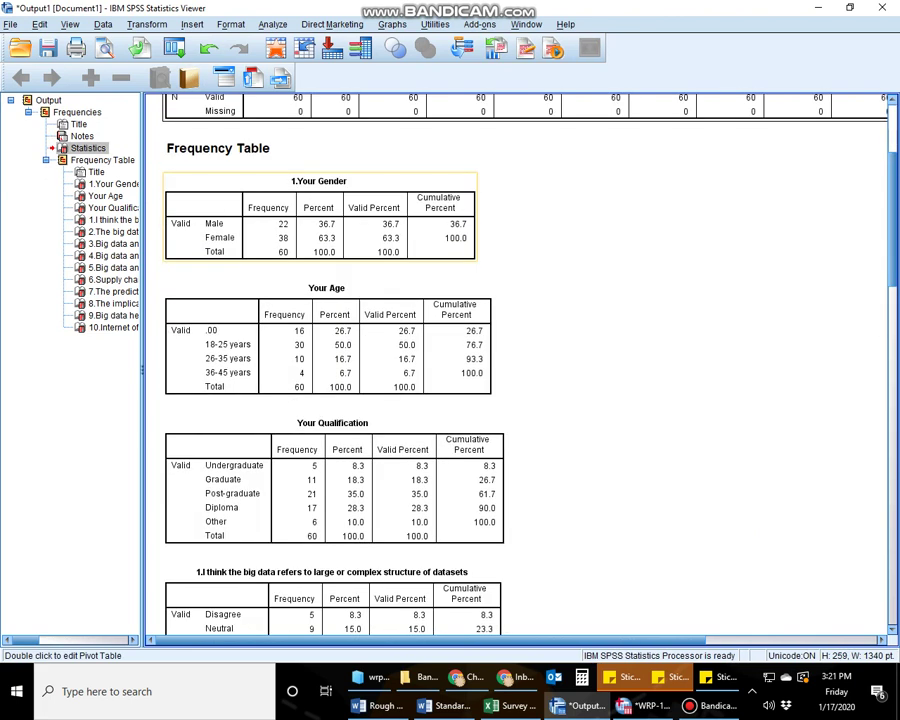
{"action": "left_click", "coordinate": [320, 224]}
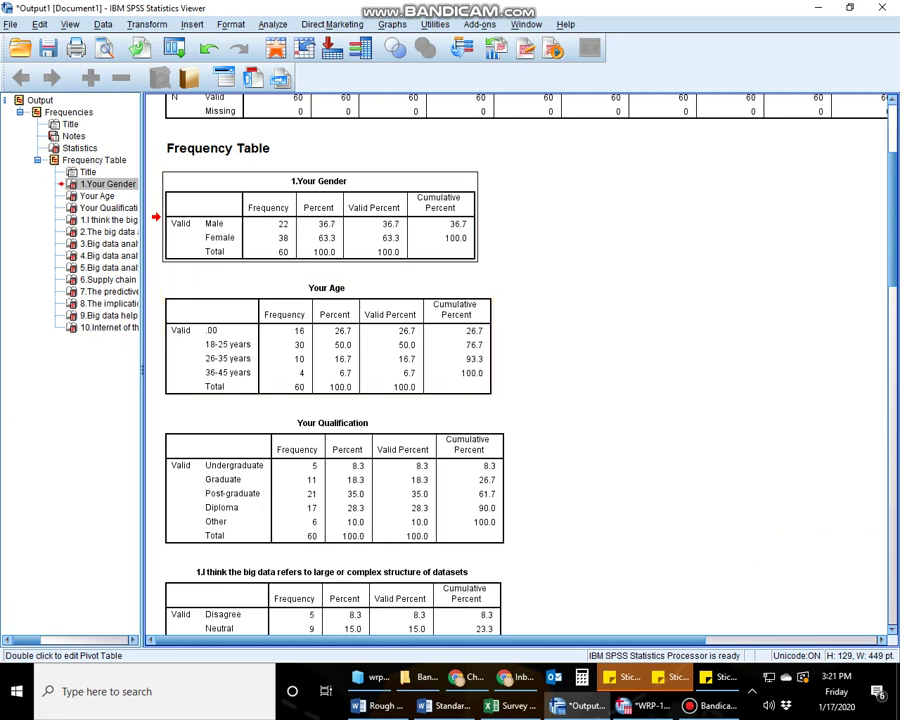
{"action": "left_click", "coordinate": [70, 420]}
{"action": "left_click", "coordinate": [52, 178]}
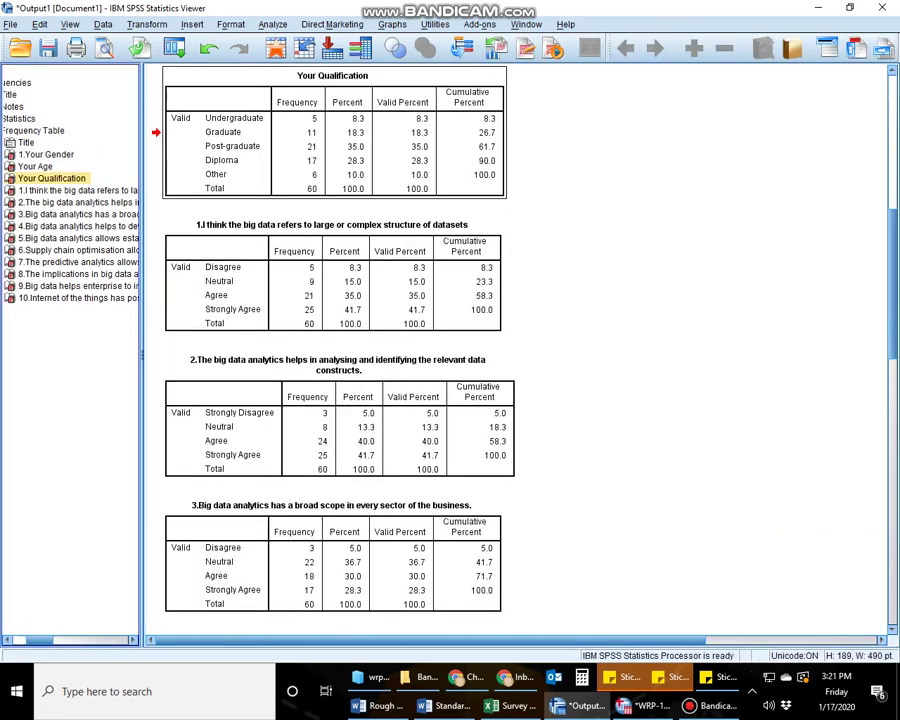
Switch to Word, create a new blank document and close the Standard Survey Questionnaire.
{"action": "left_click", "coordinate": [445, 706]}
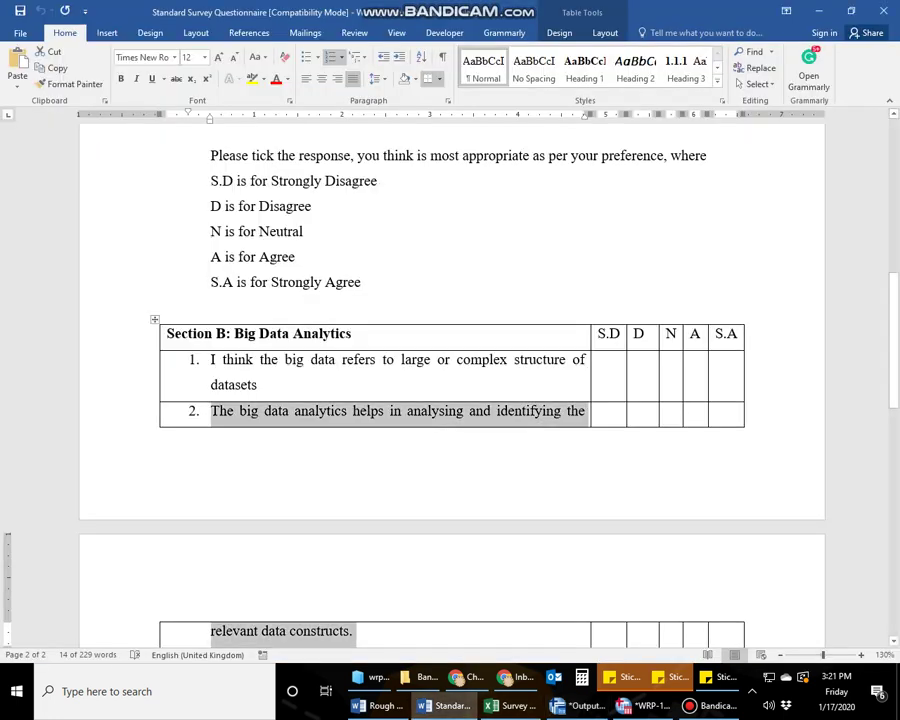
{"action": "key", "text": "ctrl+n"}
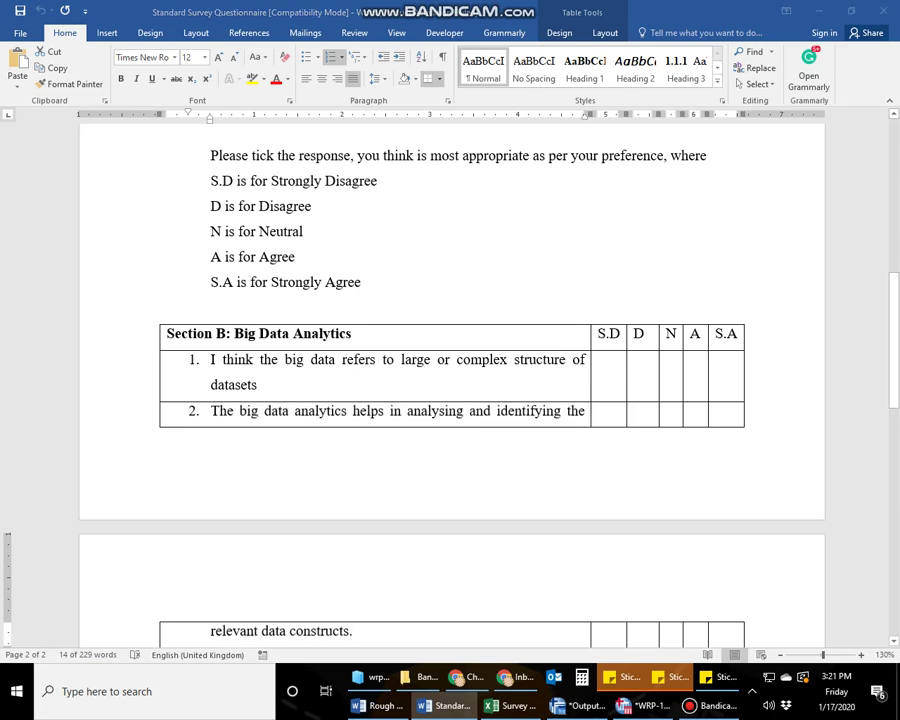
{"action": "left_click", "coordinate": [883, 11]}
{"action": "left_click", "coordinate": [884, 11]}
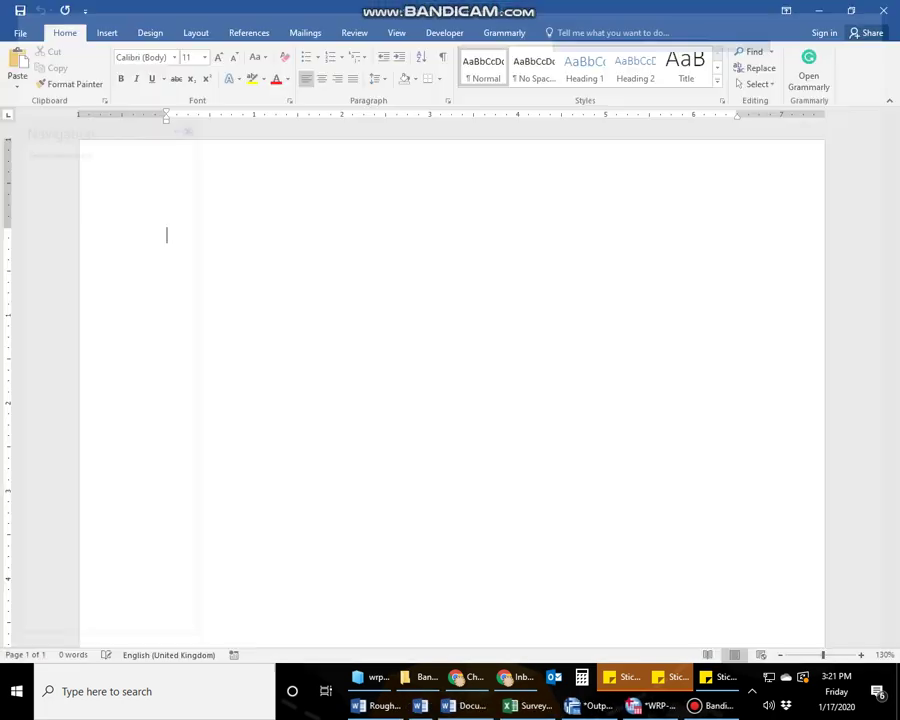
Bring up the blank Rough File document in Word and return to the SPSS output viewer.
{"action": "key", "text": "alt+Tab"}
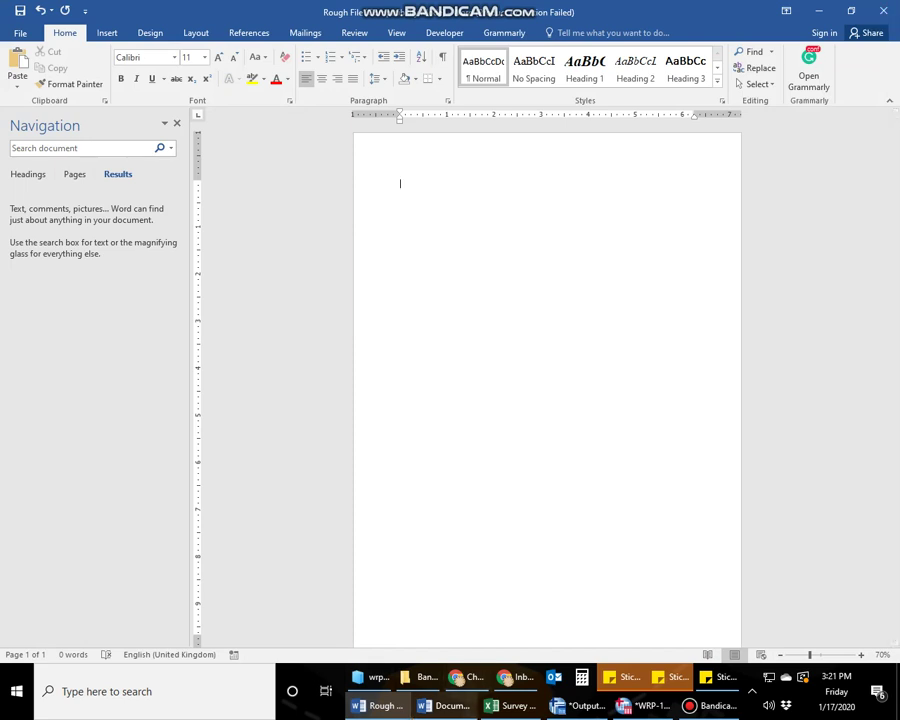
{"action": "key", "text": "alt+Tab"}
{"action": "key", "text": "alt+Tab"}
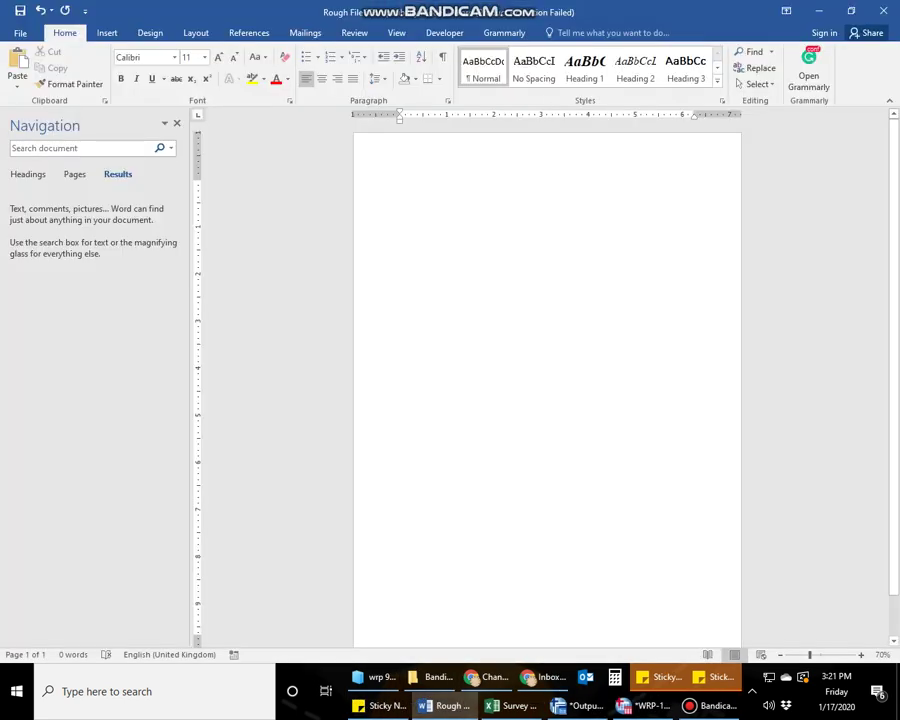
{"action": "type", "text": "This tutorial provides complete guidance on shifting the survey responses or any other data to SPSS and make coding of the responses/options."}
{"action": "key", "text": "alt+Tab"}
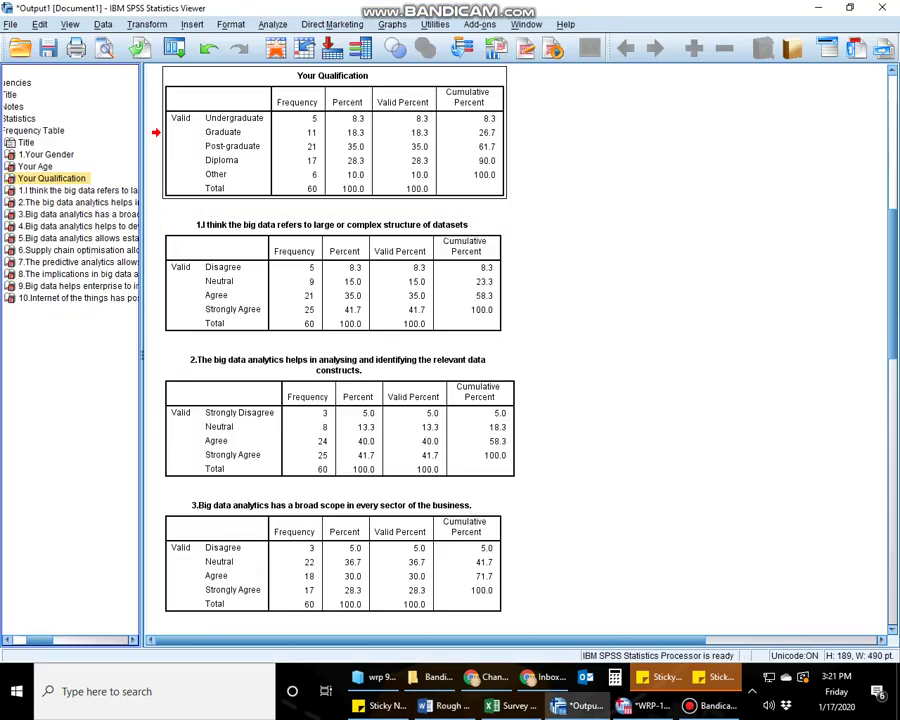
Select and copy all frequency tables in the output, from Your Gender through question 10 on the Internet of things.
{"action": "key", "text": "Up"}
{"action": "key", "text": "Up"}
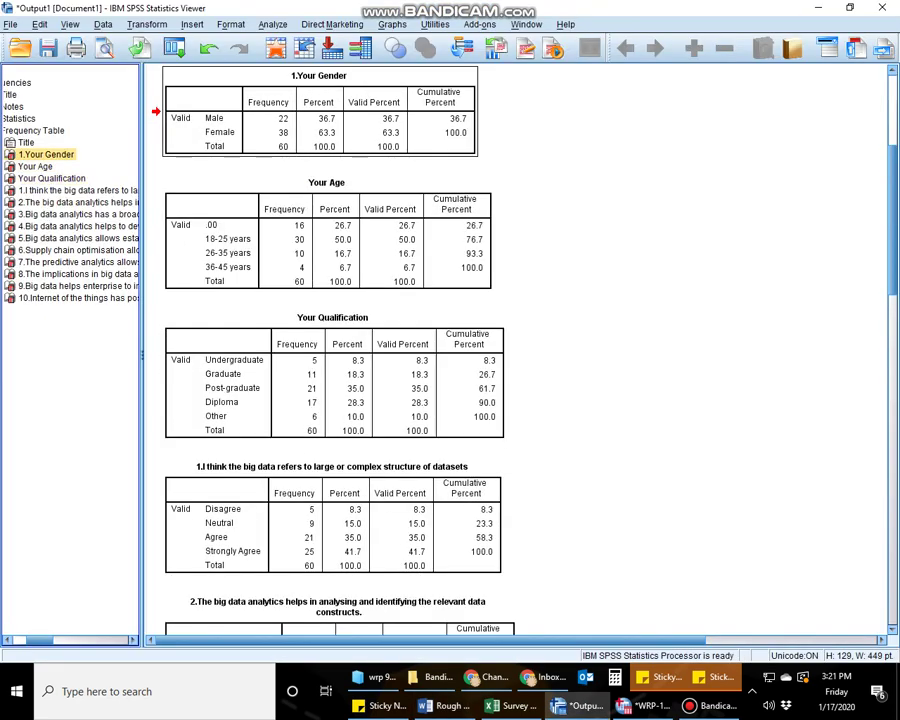
{"action": "key", "text": "F2"}
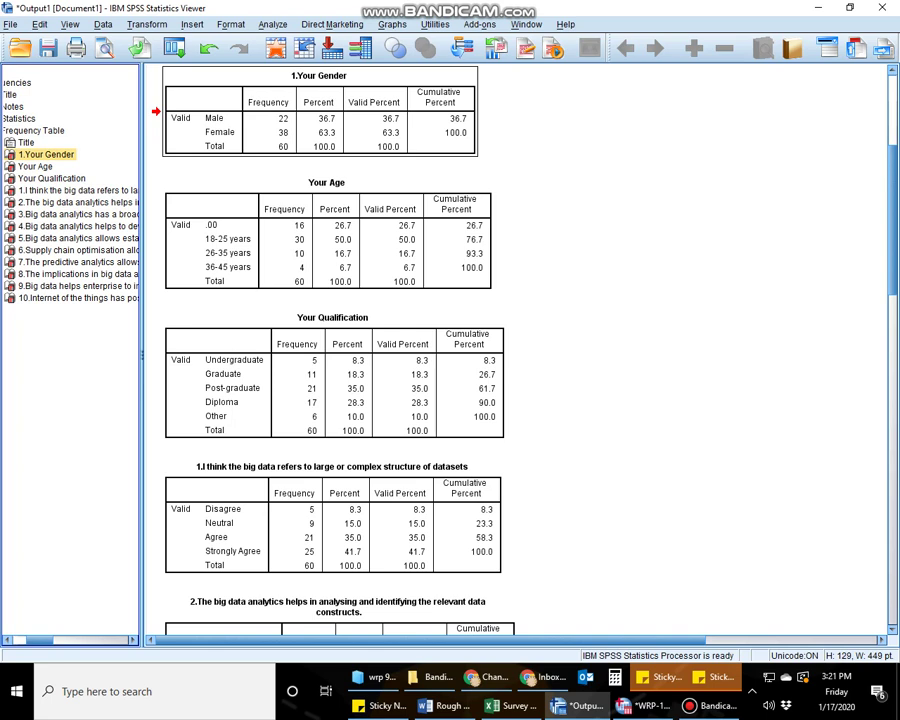
{"action": "key", "text": "shift+End"}
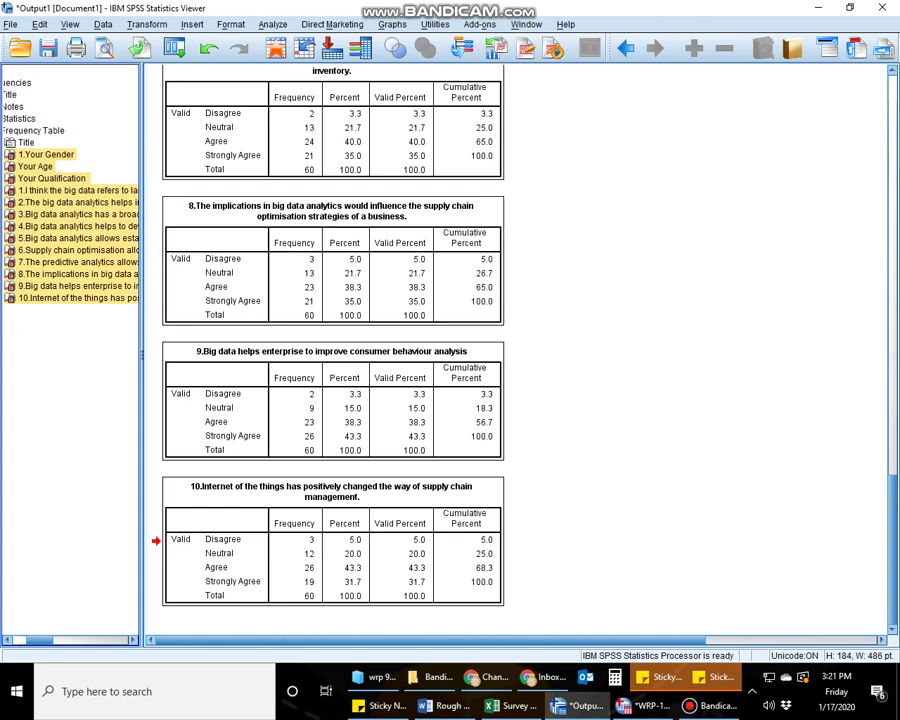
Switch to the Rough File document in Word and replace its entire content with the copied frequency tables.
{"action": "key", "text": "alt+Tab"}
{"action": "key", "text": "ctrl+a"}
{"action": "key", "text": "Delete"}
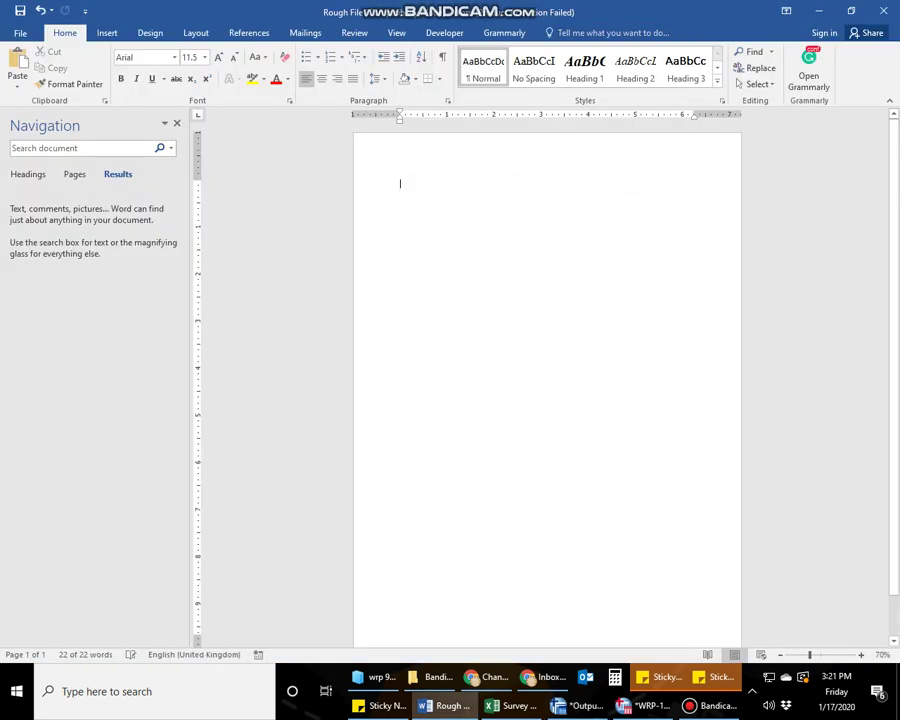
{"action": "key", "text": "ctrl+v"}
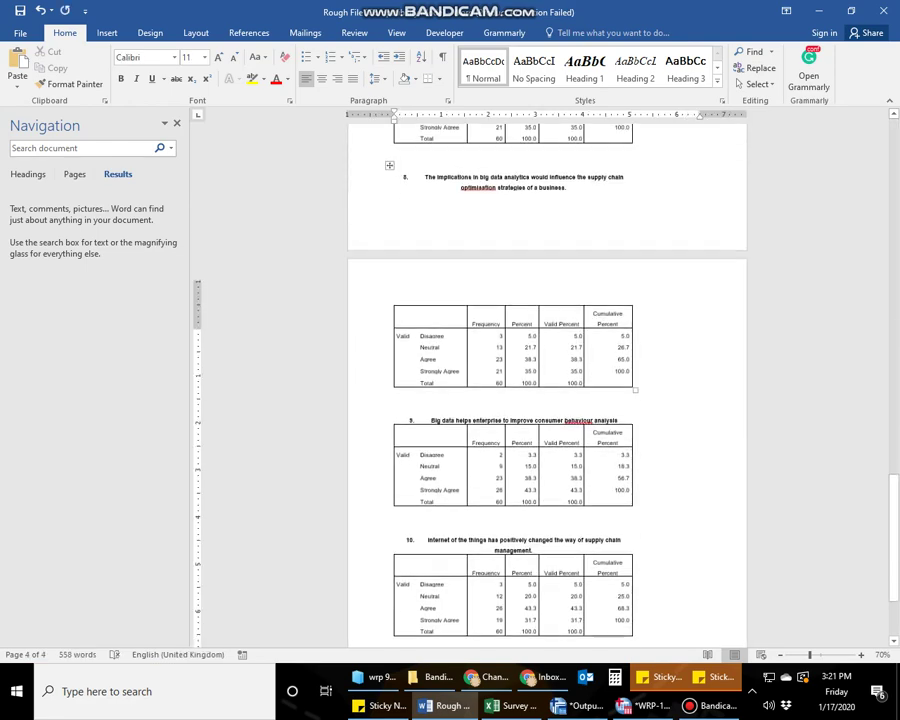
Look over the pasted frequency tables in the Word document, from the last question back to the first.
{"action": "scroll", "coordinate": [546, 385], "scroll_direction": "up", "scroll_amount": 1}
{"action": "scroll", "coordinate": [547, 380], "scroll_direction": "up", "scroll_amount": 10}
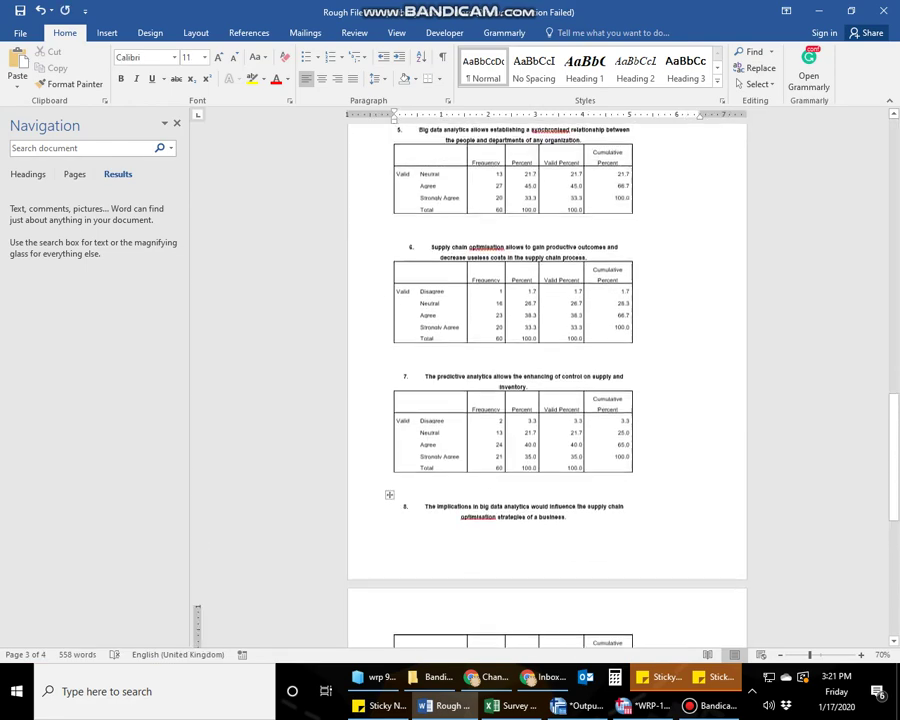
{"action": "scroll", "coordinate": [547, 380], "scroll_direction": "up", "scroll_amount": 4}
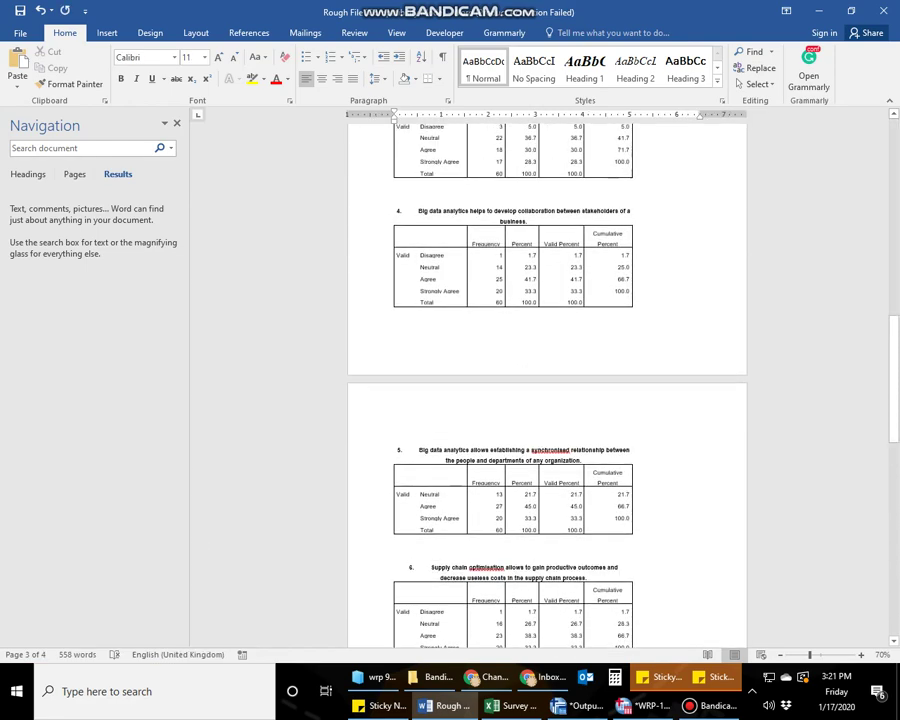
{"action": "scroll", "coordinate": [547, 380], "scroll_direction": "up", "scroll_amount": 7}
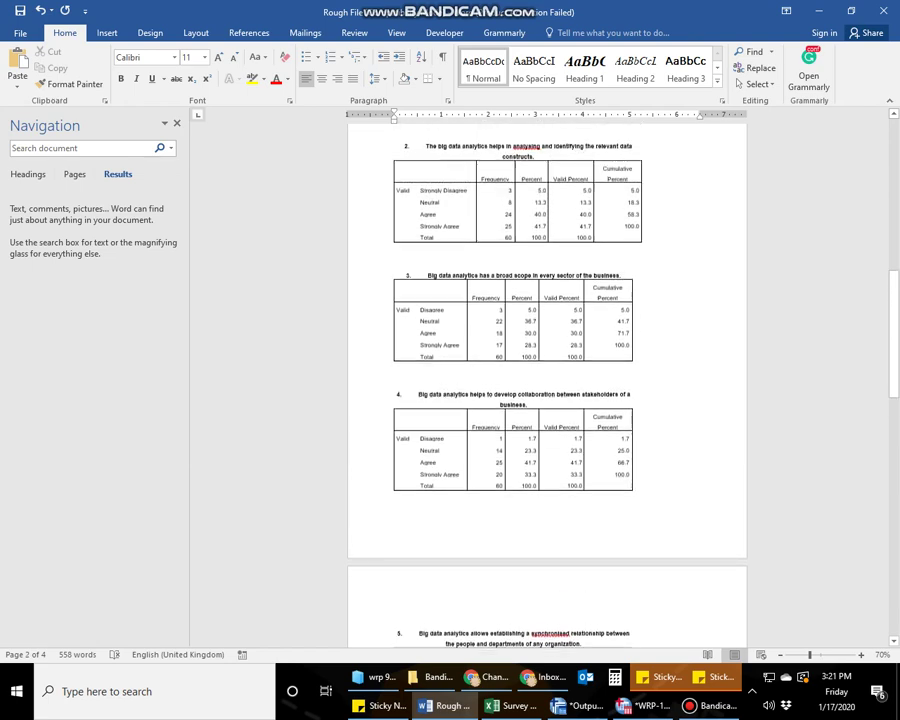
{"action": "scroll", "coordinate": [547, 380], "scroll_direction": "up", "scroll_amount": 3}
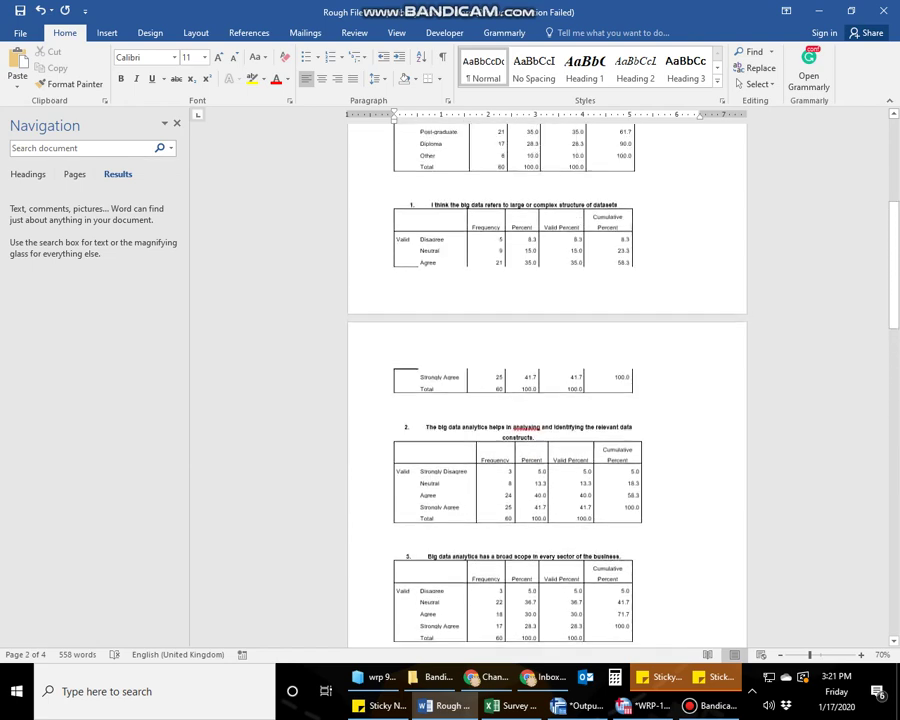
Return to the SPSS output and set up a bivariate correlation between Big Data Analytics and Supply Chain Optimisation.
{"action": "key", "text": "alt+Tab"}
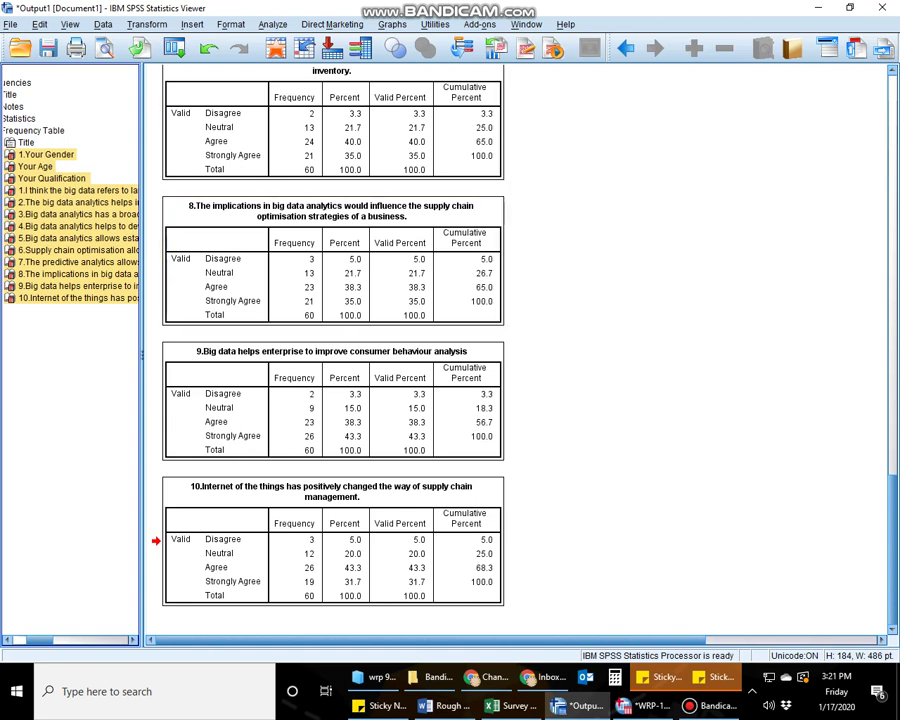
{"action": "left_click", "coordinate": [333, 260]}
{"action": "left_click", "coordinate": [273, 24]}
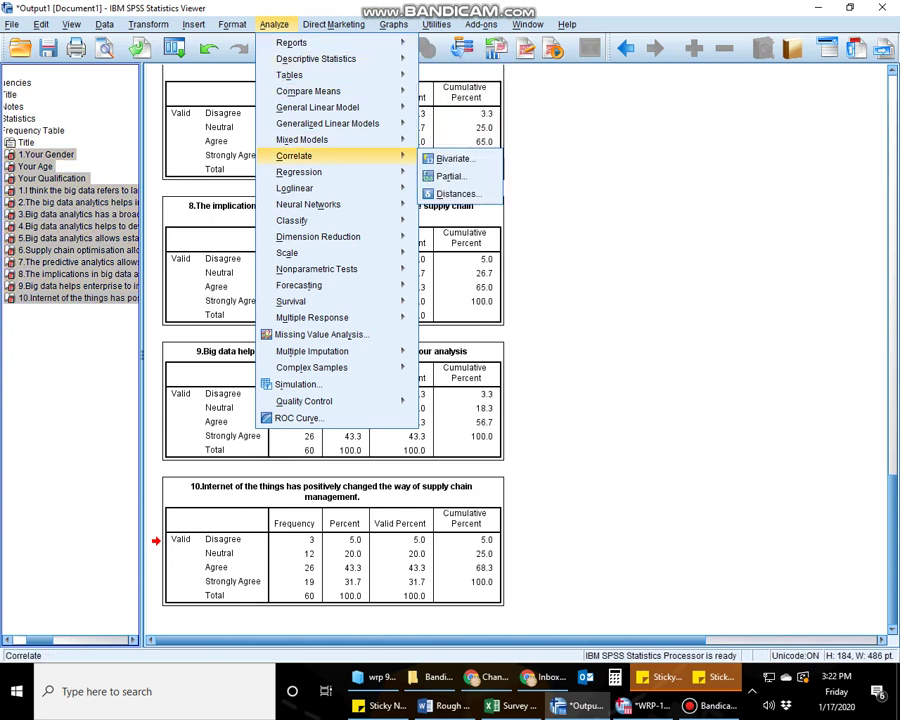
{"action": "mouse_move", "coordinate": [299, 172]}
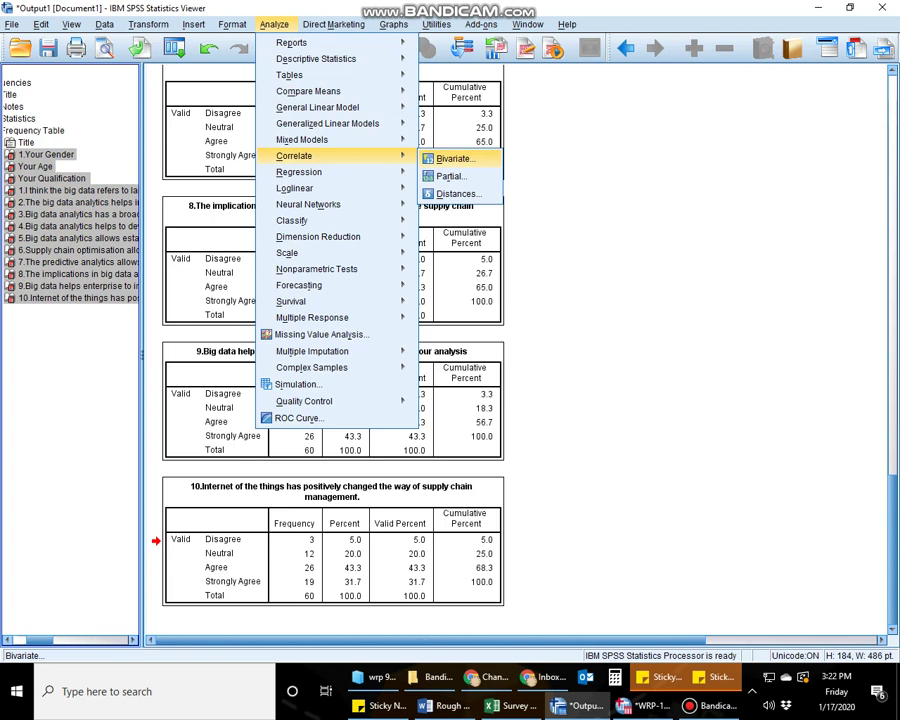
{"action": "left_click", "coordinate": [455, 158]}
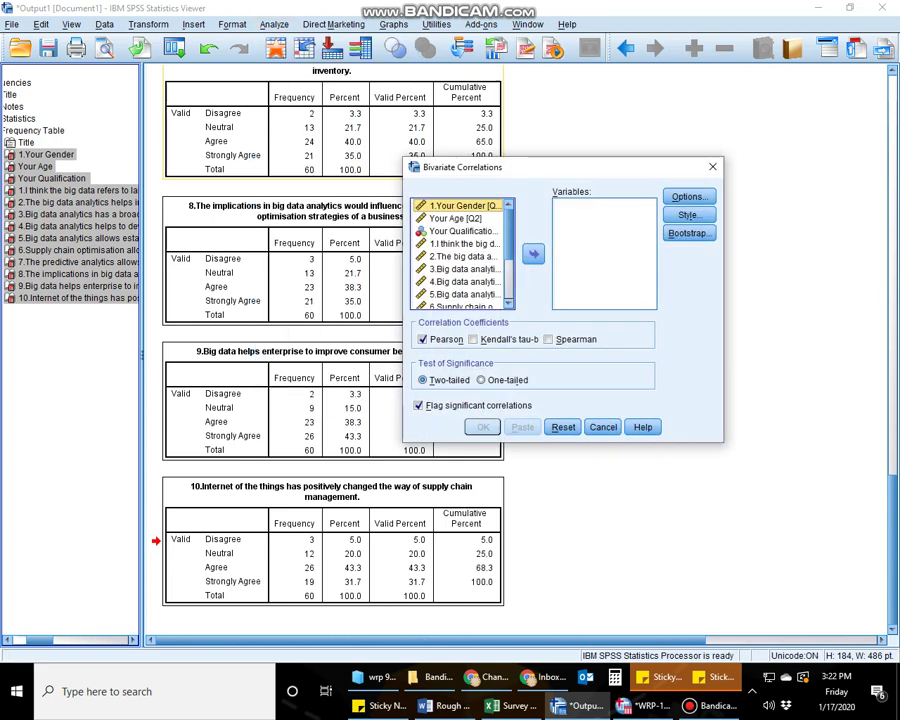
{"action": "scroll", "coordinate": [460, 227], "scroll_direction": "down", "scroll_amount": 1}
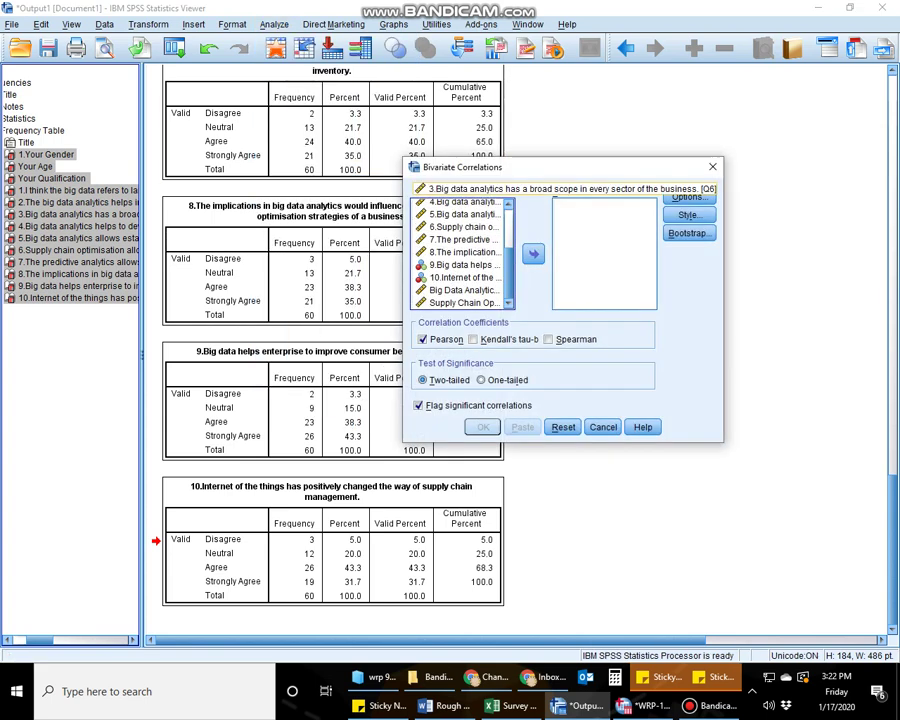
{"action": "left_click", "coordinate": [465, 290]}
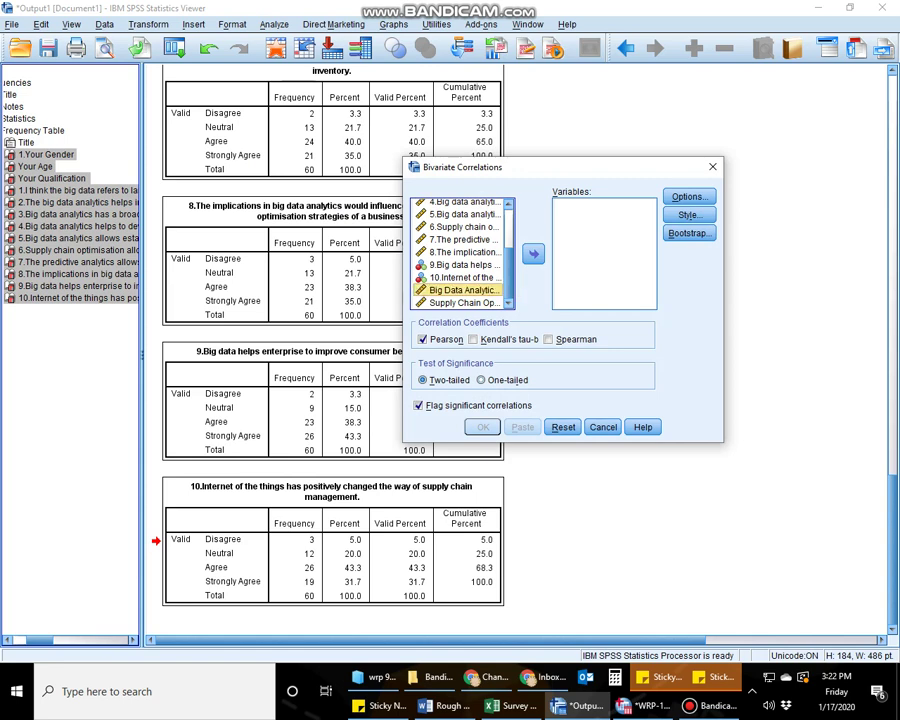
{"action": "left_click", "coordinate": [465, 303], "text": "ctrl"}
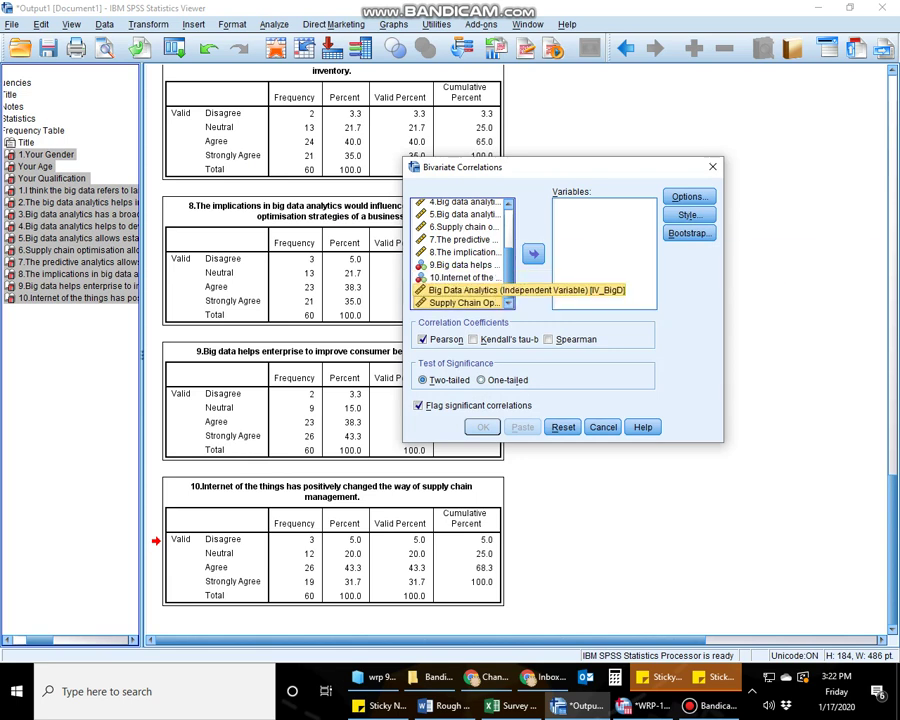
{"action": "left_click", "coordinate": [533, 254]}
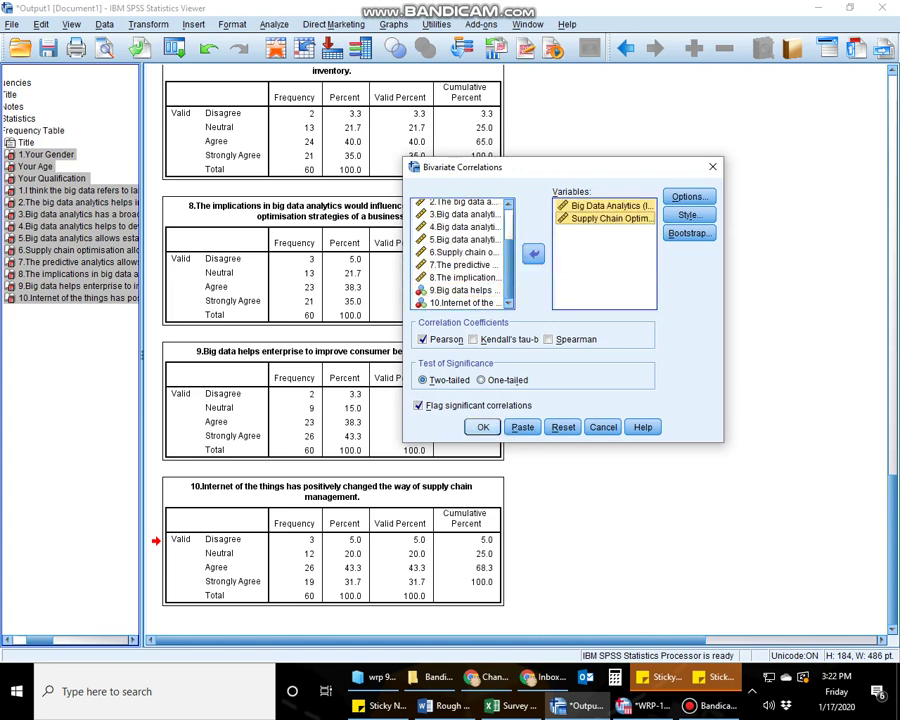
Remove Supply Chain Optimisation from the correlation variables and add it back.
{"action": "scroll", "coordinate": [462, 254], "scroll_direction": "up", "scroll_amount": 2}
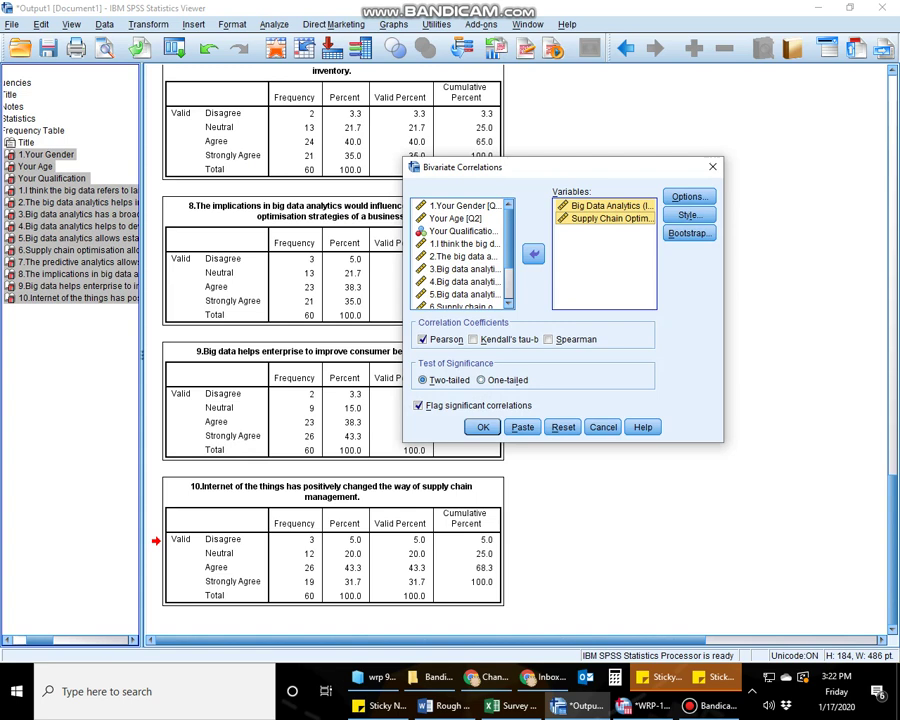
{"action": "scroll", "coordinate": [462, 254], "scroll_direction": "down", "scroll_amount": 2}
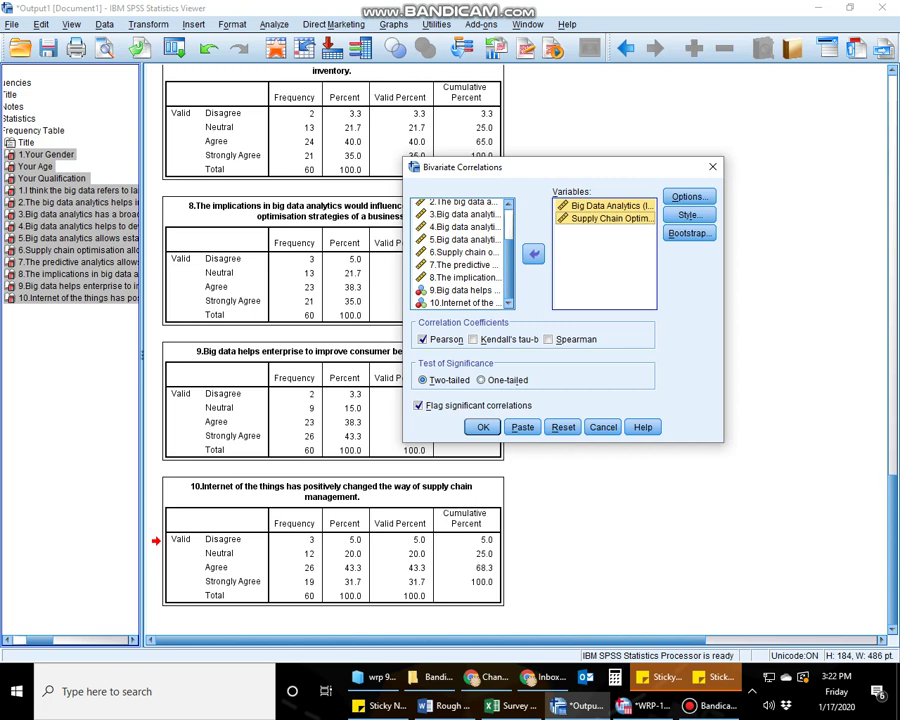
{"action": "left_click", "coordinate": [612, 218]}
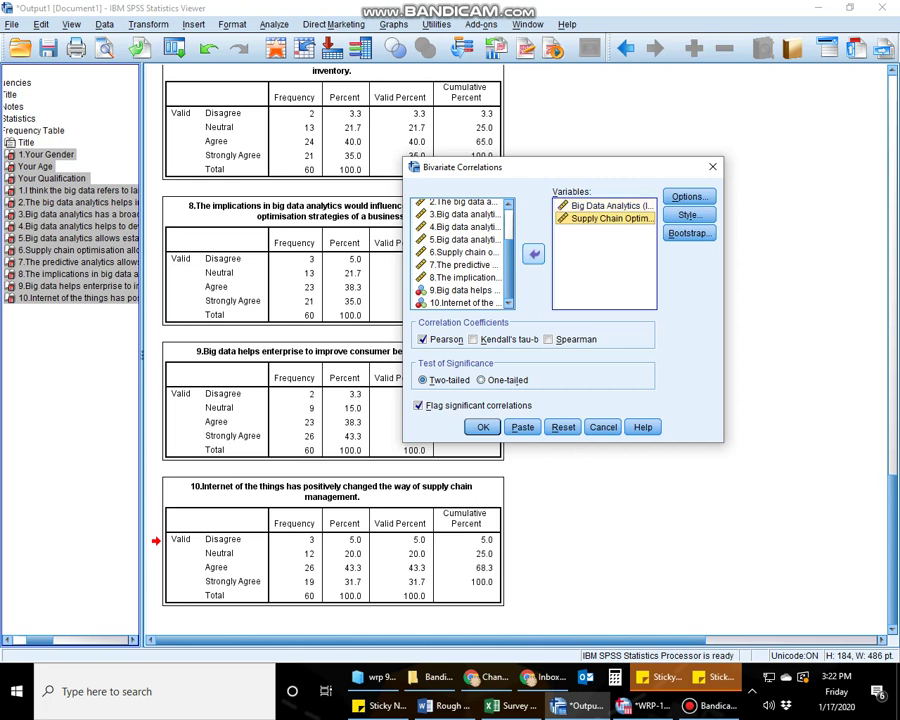
{"action": "left_click", "coordinate": [533, 254]}
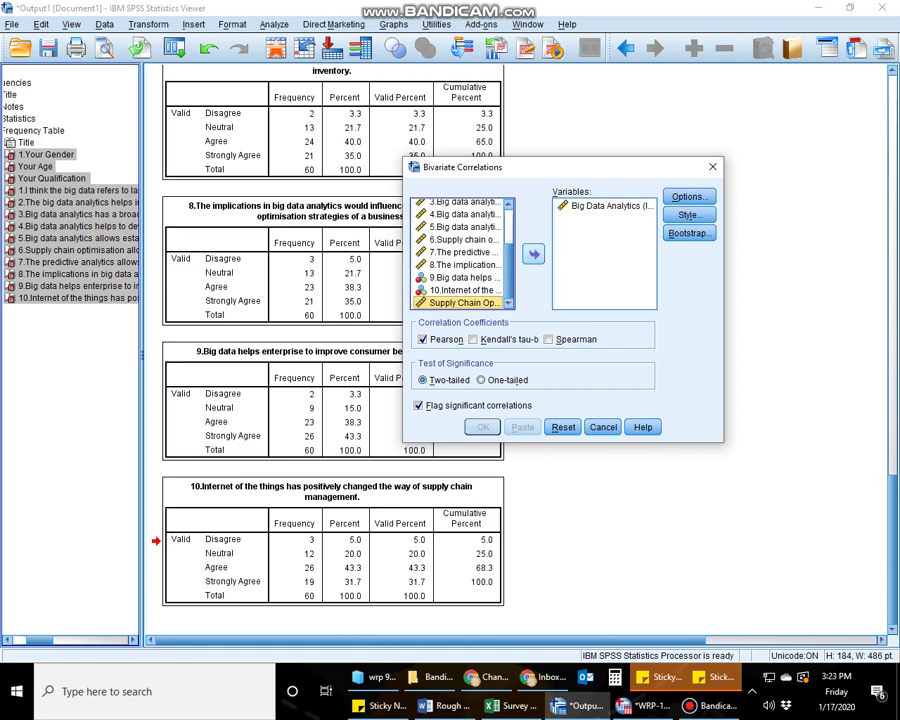
{"action": "left_click", "coordinate": [533, 254]}
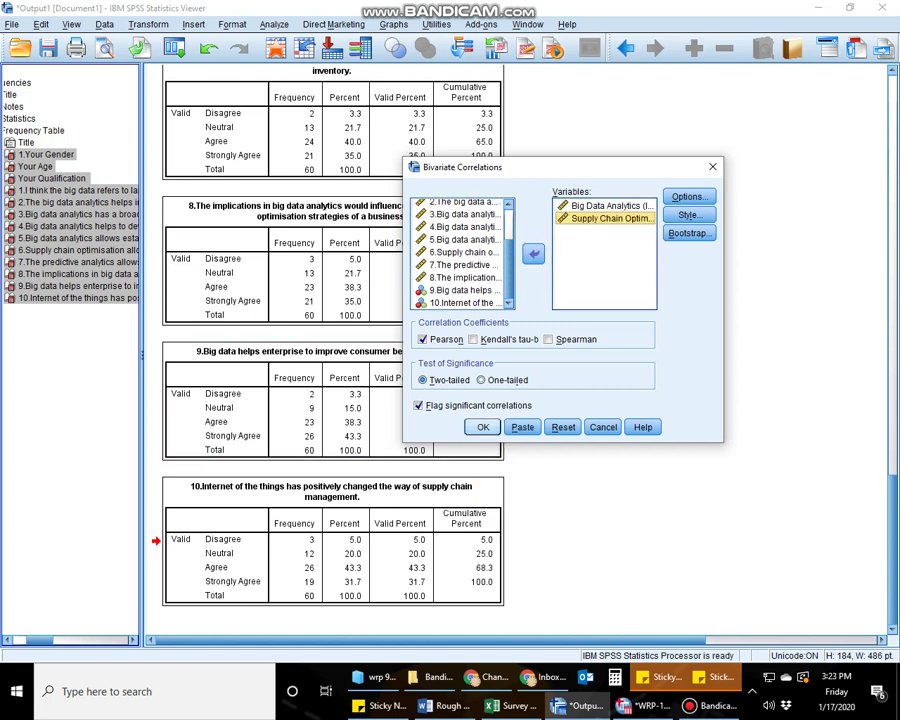
Run the two-tailed Pearson correlation and delete its syntax log from the output.
{"action": "left_click", "coordinate": [483, 427]}
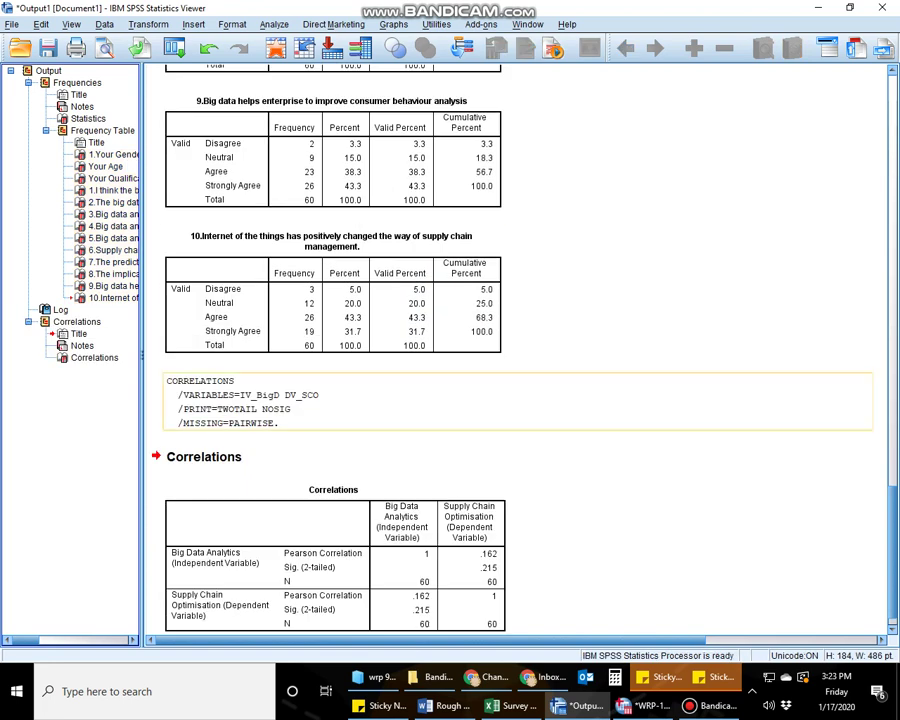
{"action": "left_click", "coordinate": [483, 417]}
{"action": "key", "text": "Delete"}
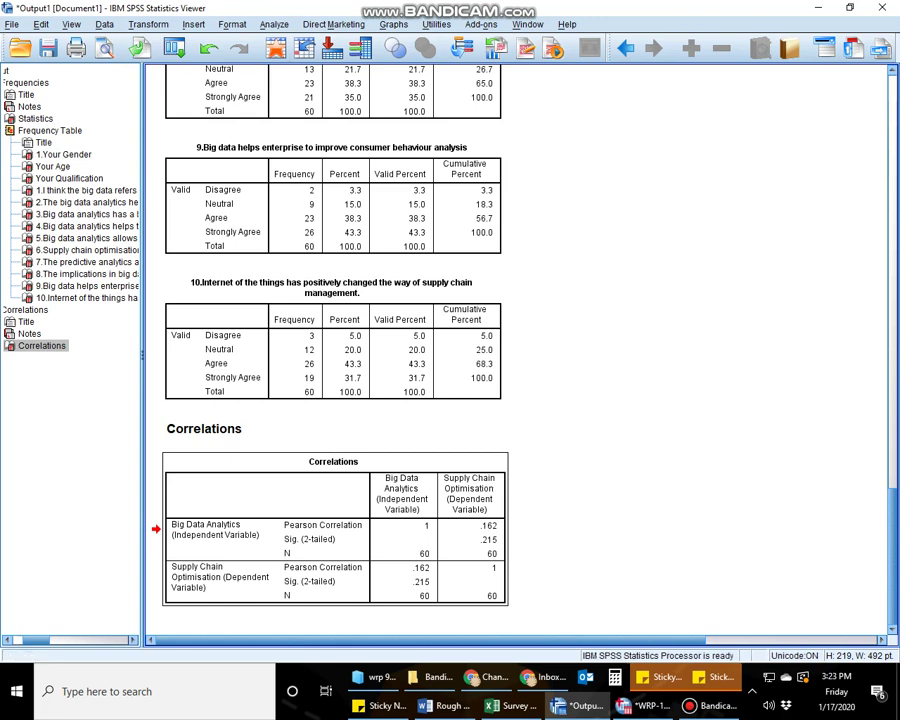
Start a linear regression and assign Big Data Analytics as the independent variable.
{"action": "left_click", "coordinate": [274, 24]}
{"action": "mouse_move", "coordinate": [316, 58]}
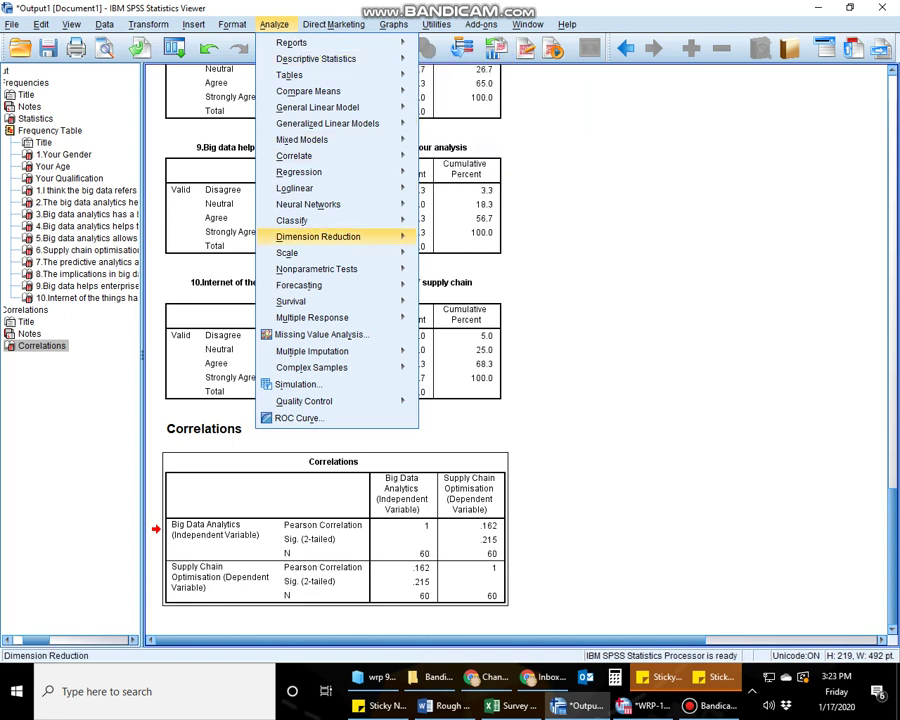
{"action": "mouse_move", "coordinate": [299, 172]}
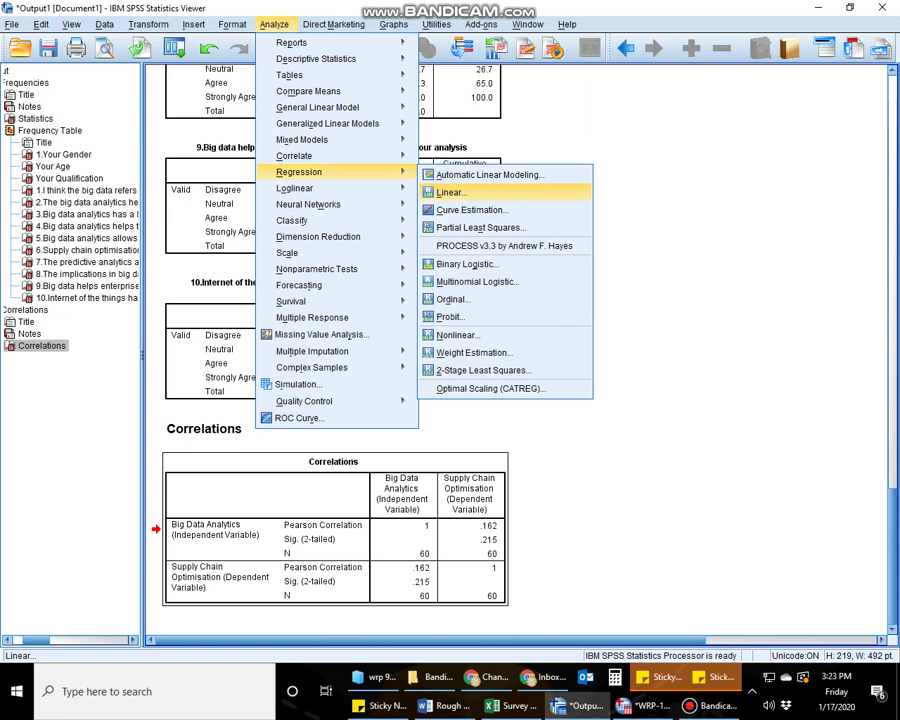
{"action": "left_click", "coordinate": [450, 192]}
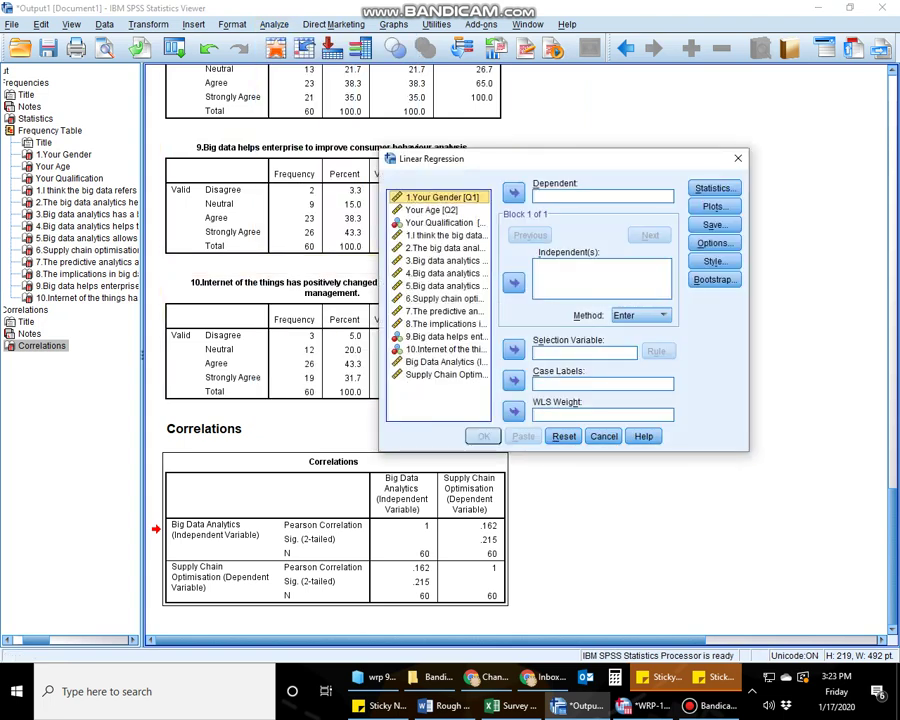
{"action": "left_click", "coordinate": [446, 375]}
{"action": "left_click", "coordinate": [446, 362]}
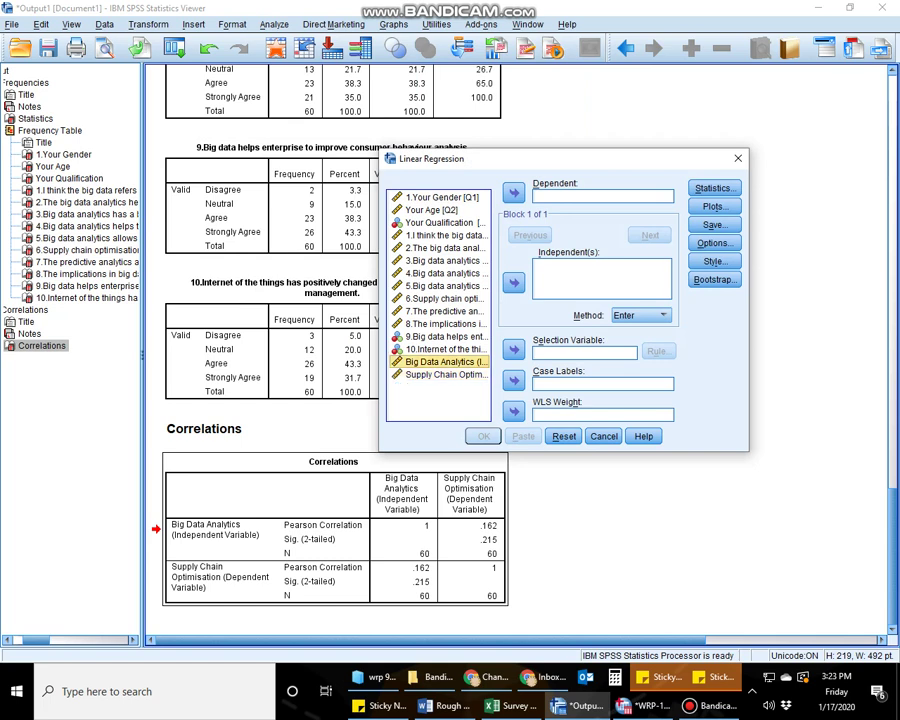
{"action": "left_click", "coordinate": [446, 375]}
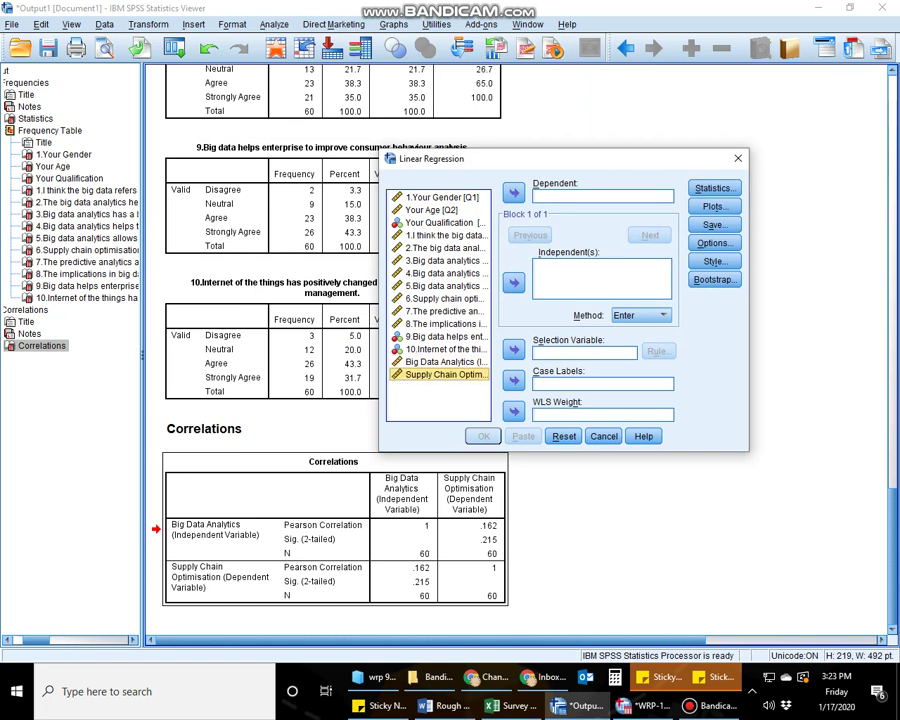
{"action": "left_click", "coordinate": [446, 362]}
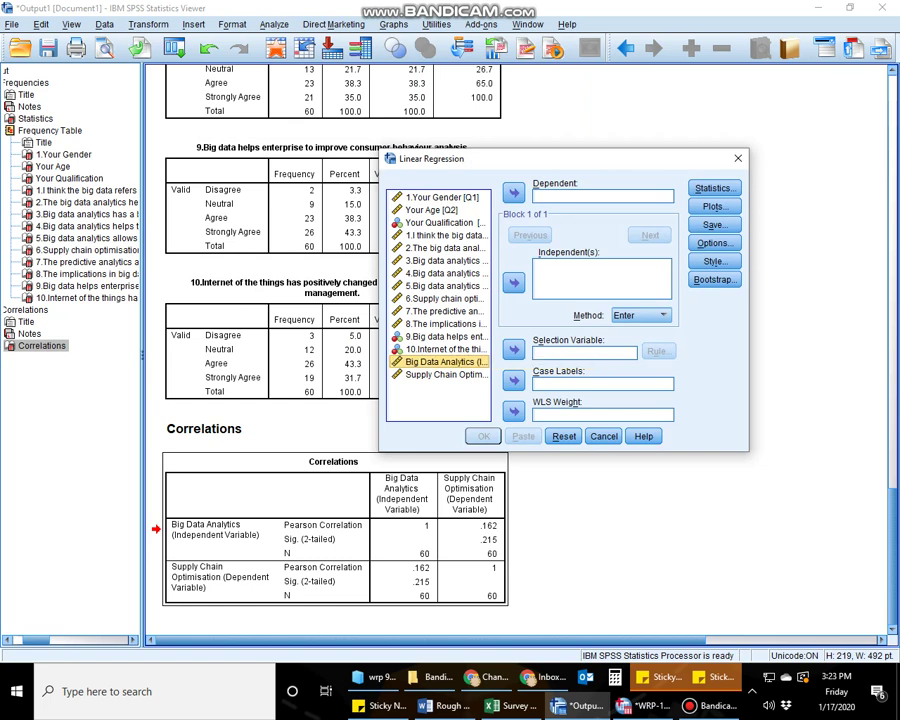
{"action": "left_click", "coordinate": [514, 282]}
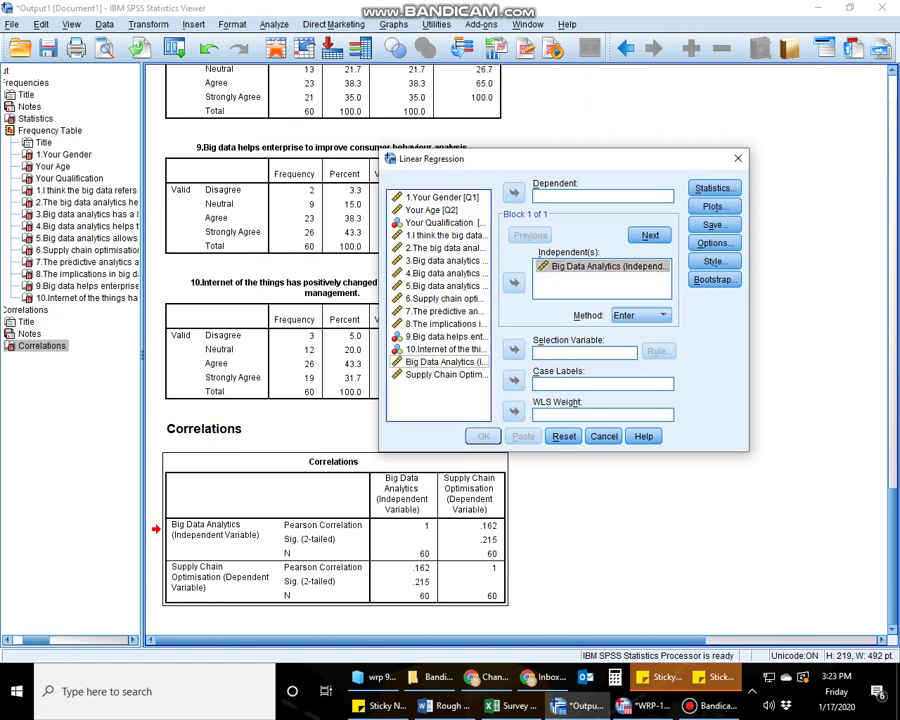
Assign Supply Chain Optimisation as the dependent variable and run the regression with the Enter method.
{"action": "left_click", "coordinate": [446, 374]}
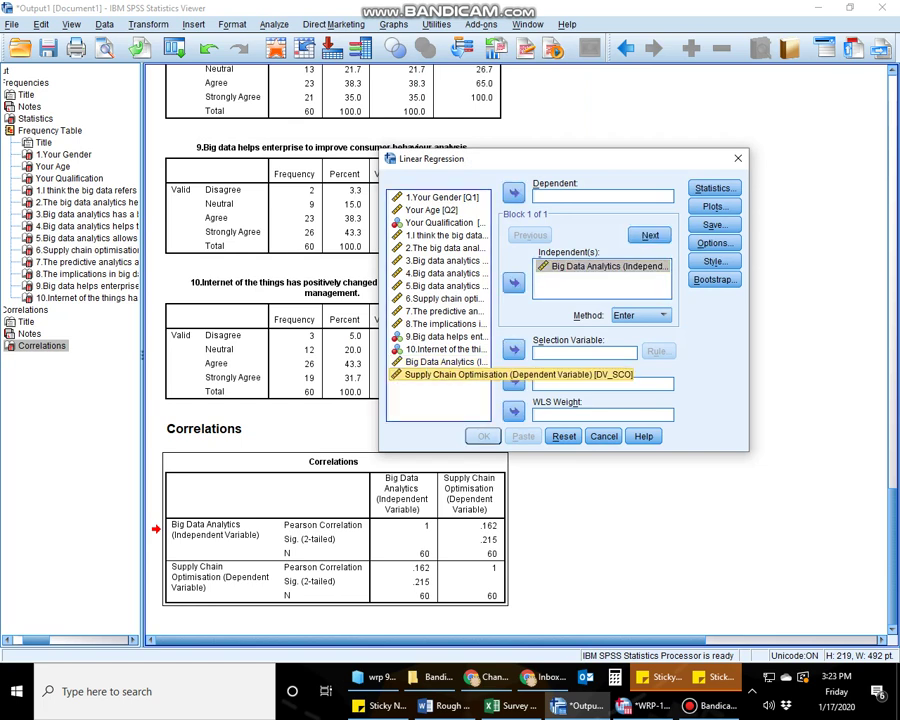
{"action": "left_click", "coordinate": [514, 193]}
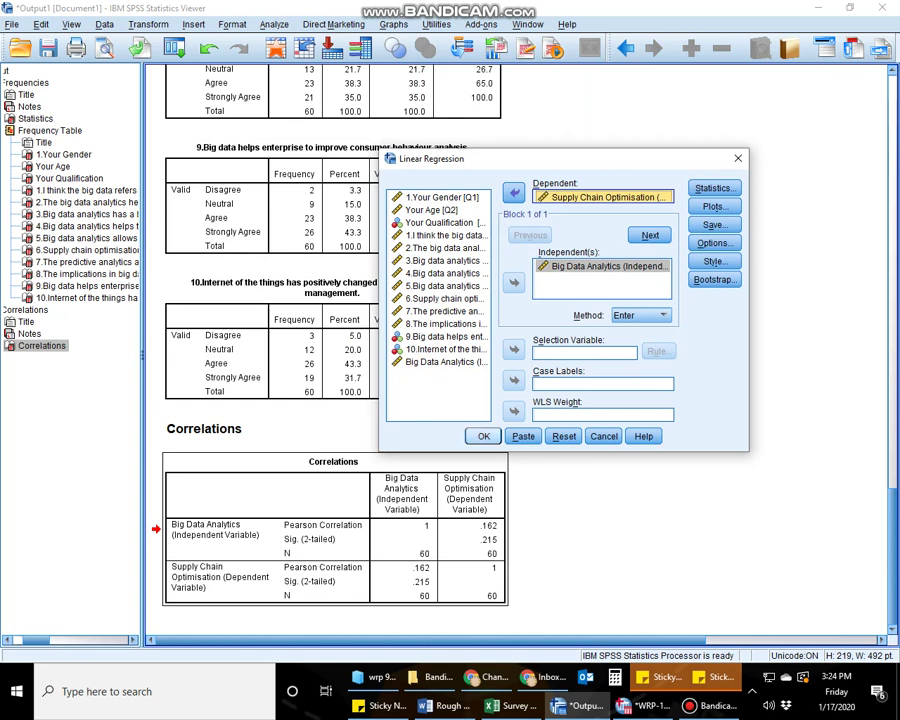
{"action": "left_click", "coordinate": [483, 436]}
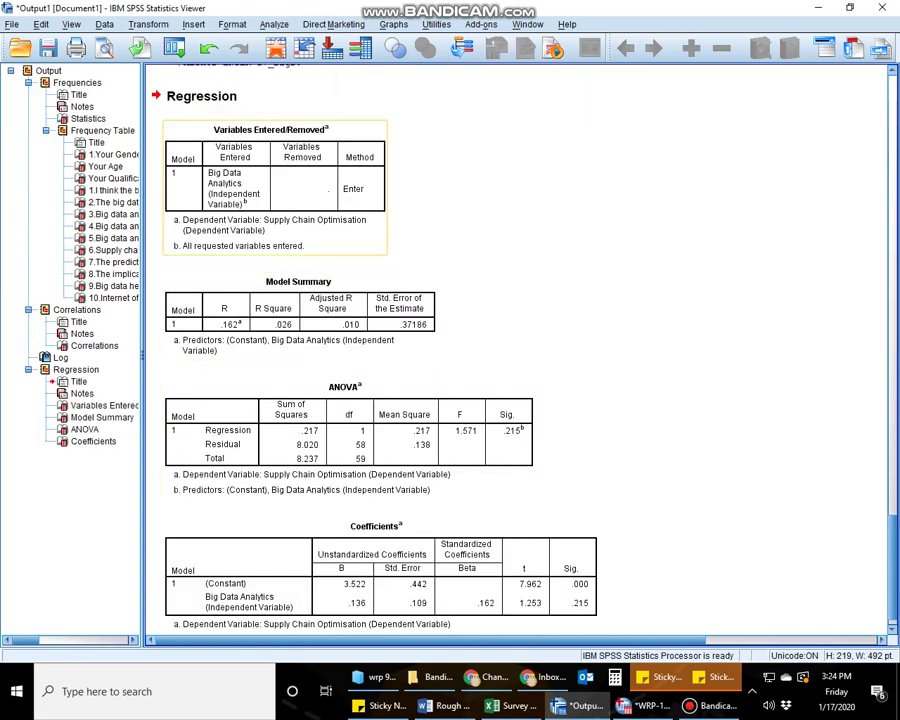
Delete the regression syntax log located between the Correlations table and the Regression heading.
{"action": "scroll", "coordinate": [390, 240], "scroll_direction": "up", "scroll_amount": 1}
{"action": "scroll", "coordinate": [300, 220], "scroll_direction": "down", "scroll_amount": 1}
{"action": "scroll", "coordinate": [300, 220], "scroll_direction": "up", "scroll_amount": 1}
{"action": "left_click", "coordinate": [300, 110]}
{"action": "key", "text": "Delete"}
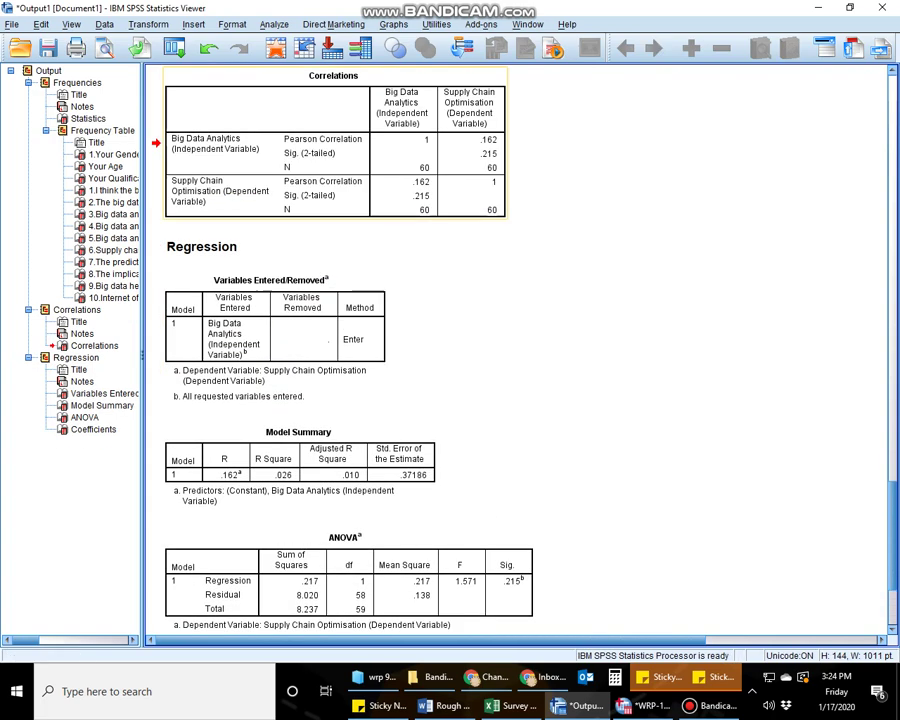
Review the regression output's Variables Entered/Removed, Model Summary, ANOVA and Coefficients tables.
{"action": "left_click", "coordinate": [290, 340]}
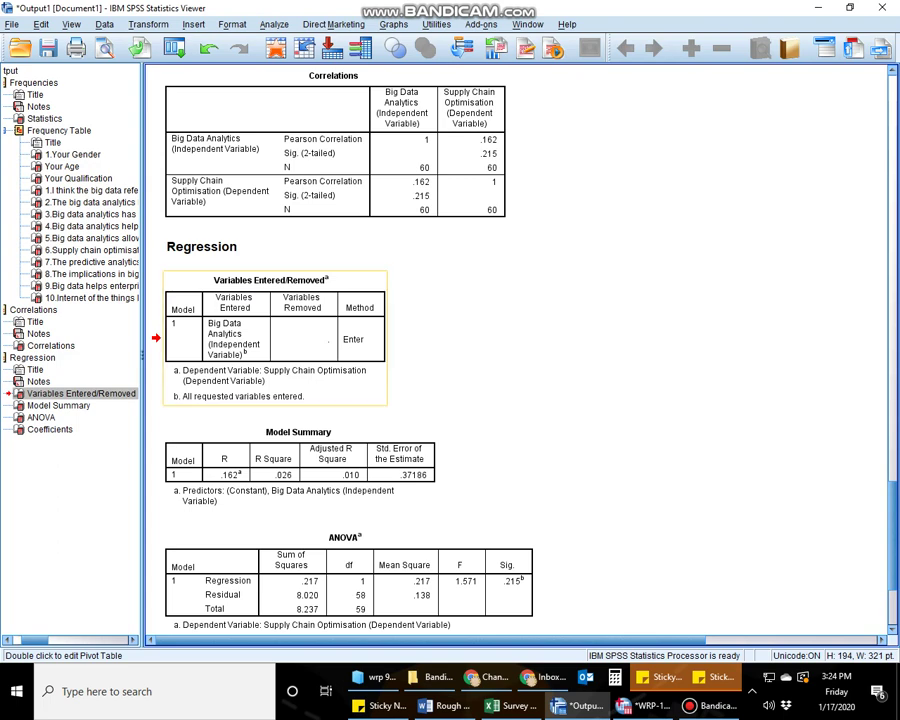
{"action": "left_click", "coordinate": [300, 466]}
{"action": "scroll", "coordinate": [300, 485], "scroll_direction": "down", "scroll_amount": 1}
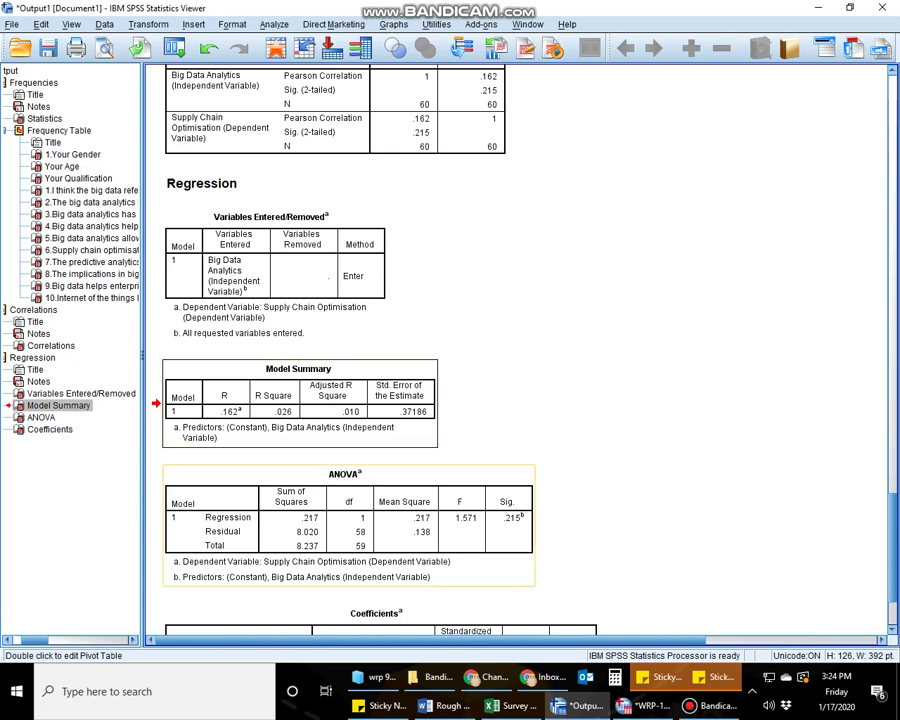
{"action": "left_click", "coordinate": [349, 525]}
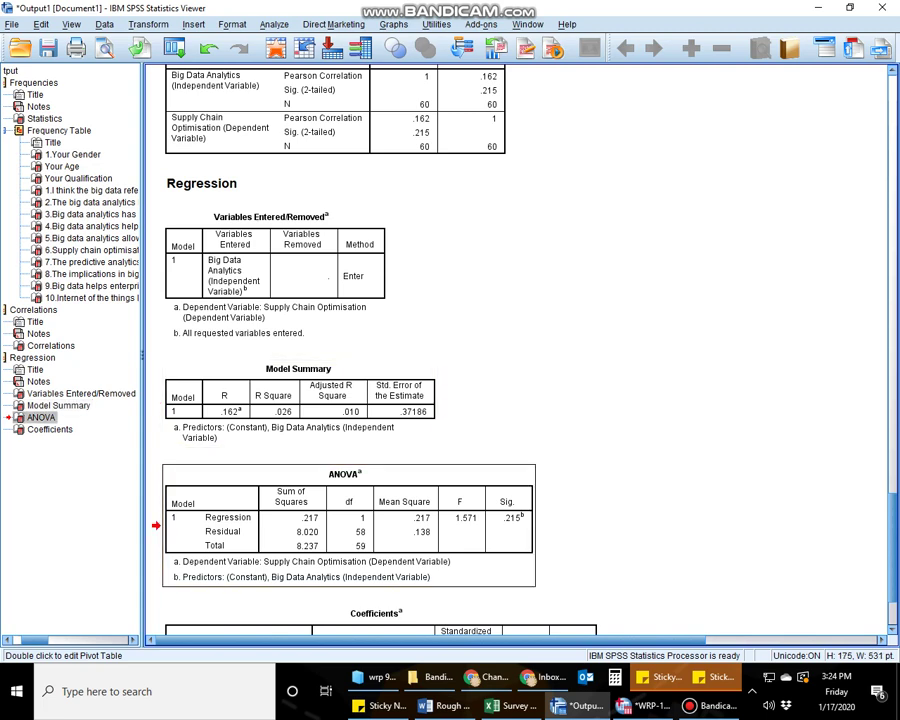
{"action": "scroll", "coordinate": [380, 540], "scroll_direction": "down", "scroll_amount": 2}
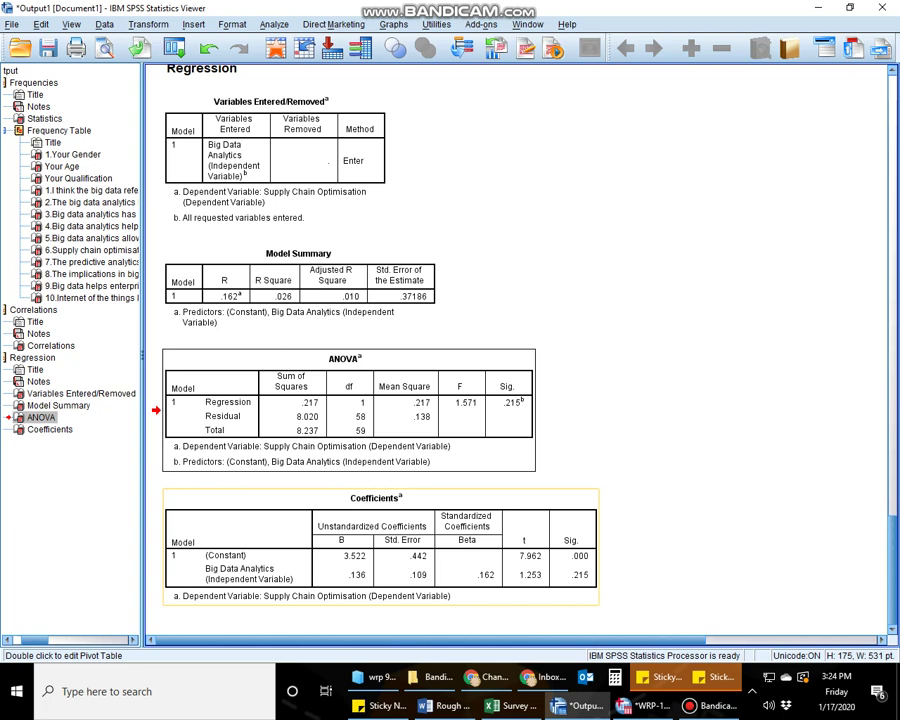
{"action": "left_click", "coordinate": [378, 540]}
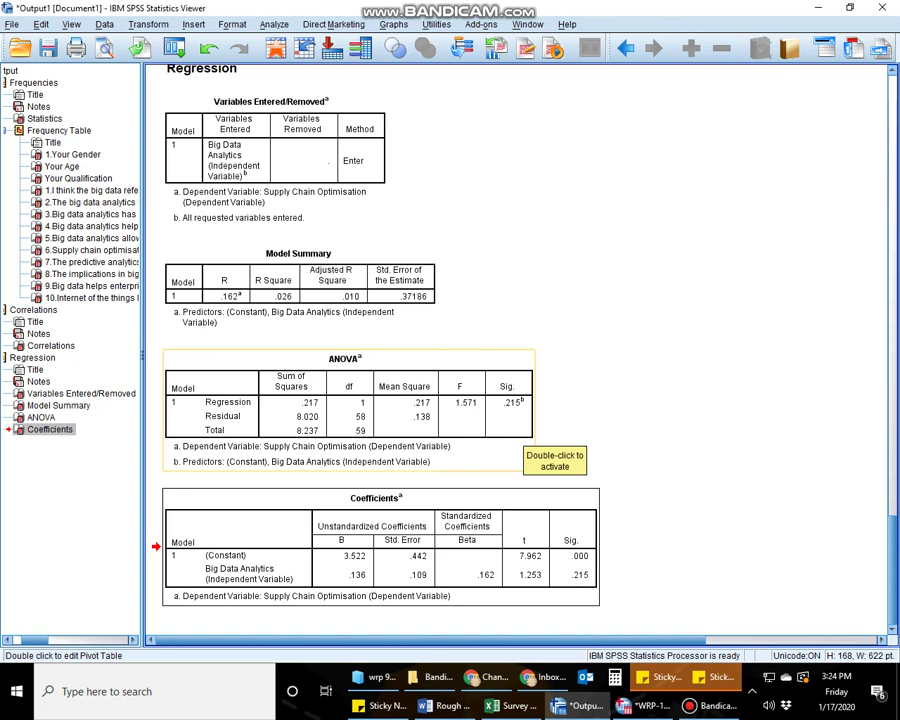
Edit the ANOVA table so that the Sig. value in the Regression row reads .022.
{"action": "left_click", "coordinate": [520, 427]}
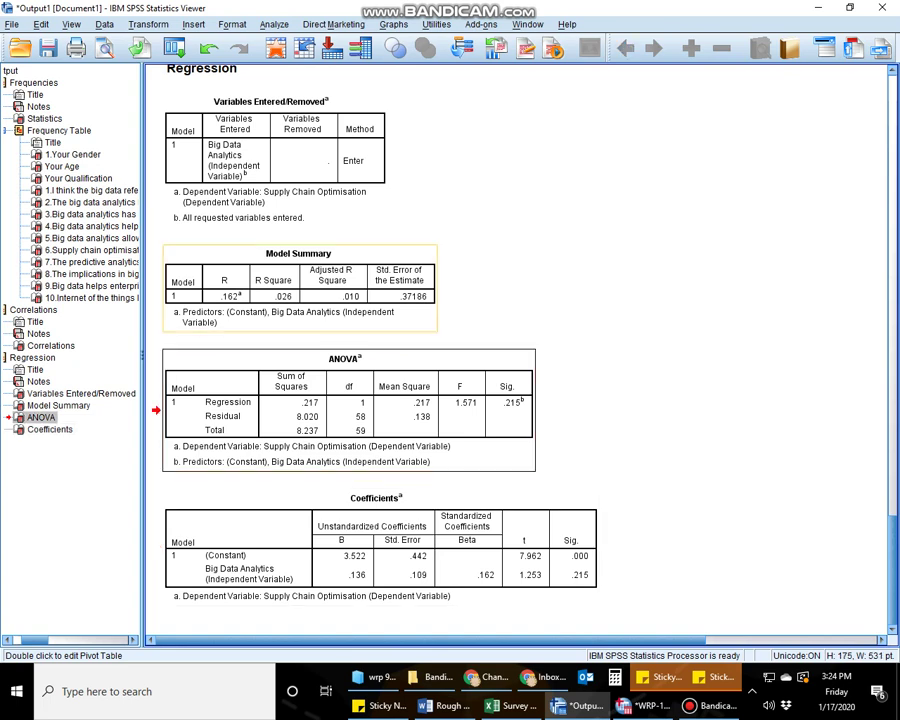
{"action": "double_click", "coordinate": [512, 404]}
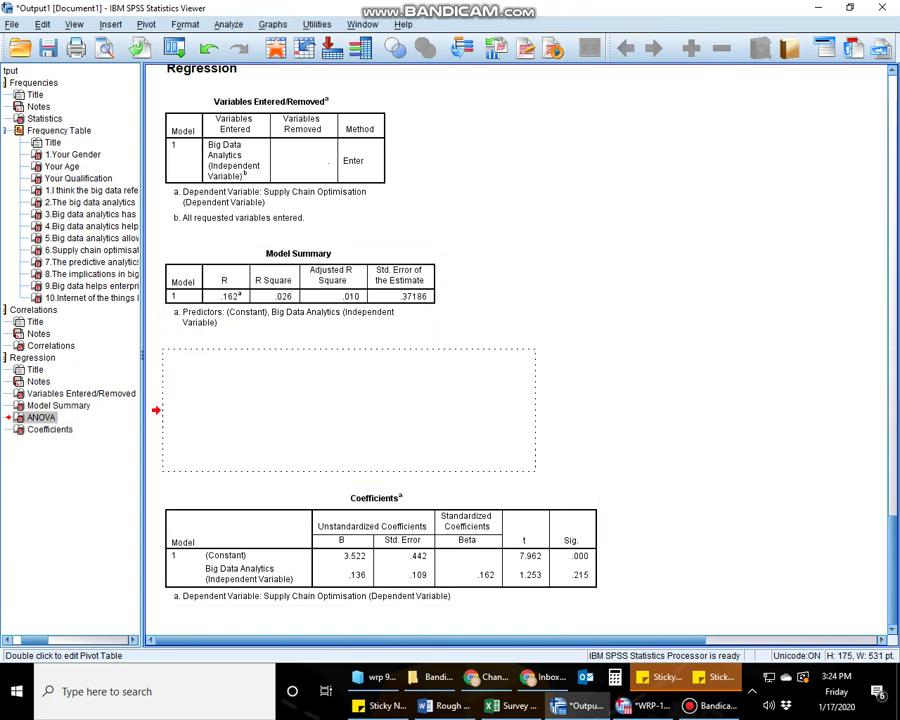
{"action": "left_click", "coordinate": [512, 402]}
{"action": "double_click", "coordinate": [505, 402]}
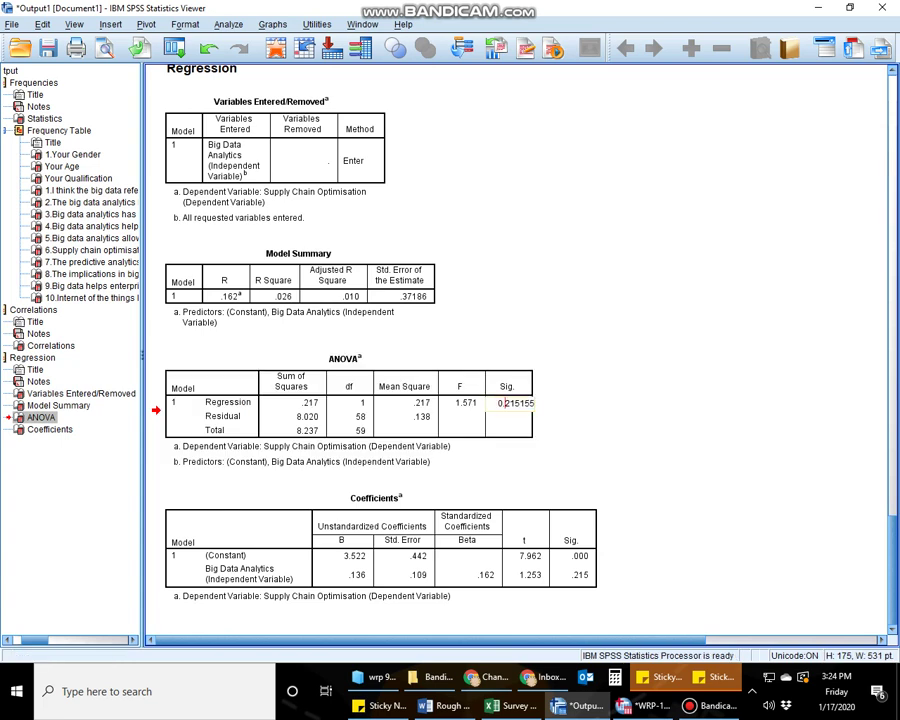
{"action": "type", "text": "0"}
{"action": "key", "text": "ctrl+a"}
{"action": "left_click", "coordinate": [650, 402]}
Edit the Coefficients table so that the Sig. value for Big Data Analytics reads .022, and leave table editing.
{"action": "left_click", "coordinate": [573, 575]}
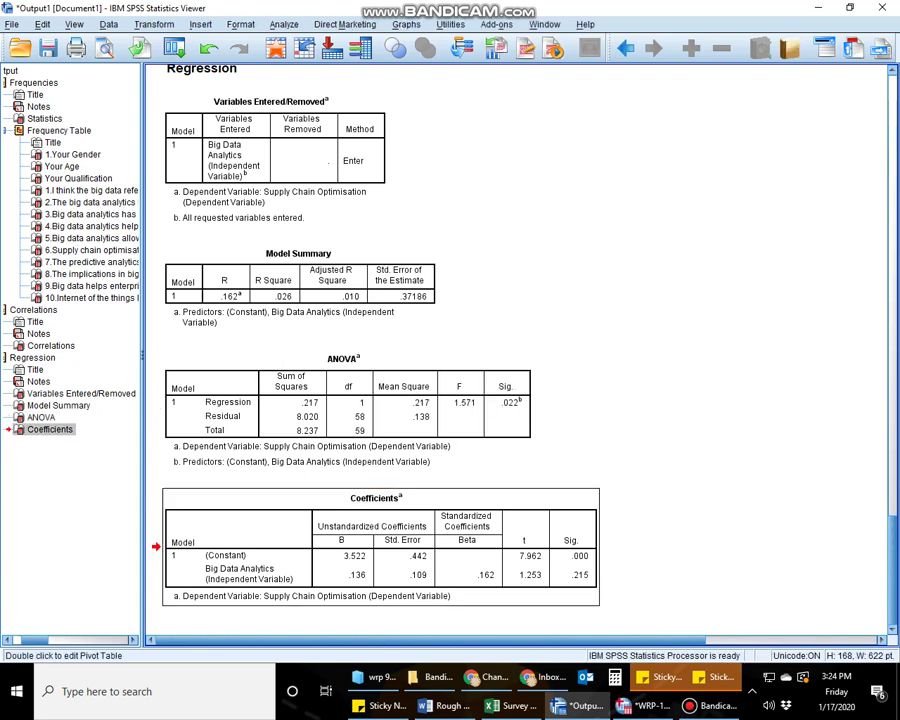
{"action": "double_click", "coordinate": [573, 575]}
{"action": "double_click", "coordinate": [573, 575]}
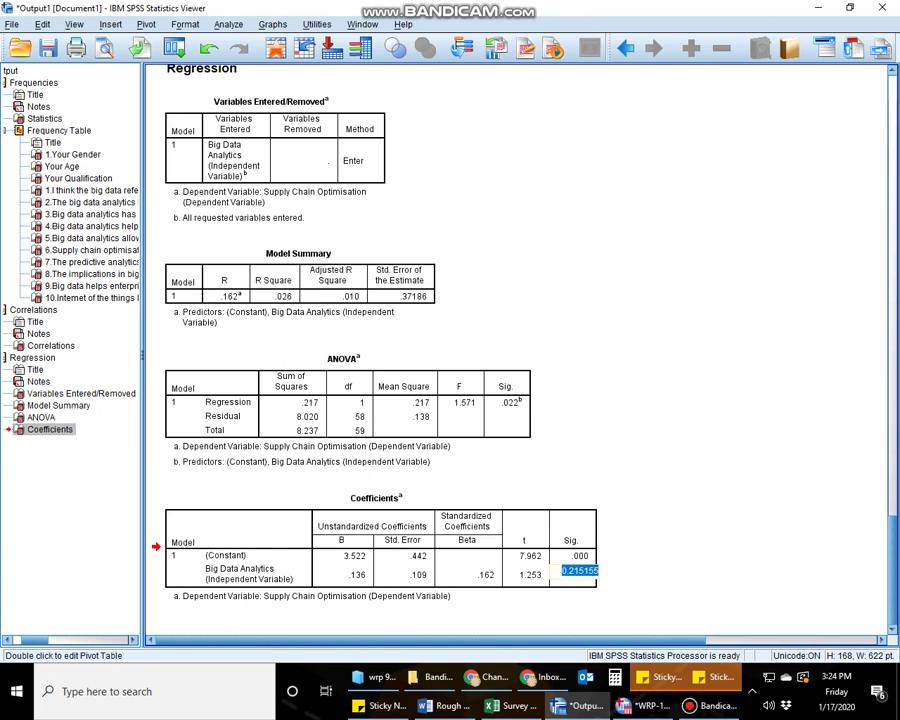
{"action": "left_click", "coordinate": [570, 571]}
{"action": "type", "text": "0"}
{"action": "key", "text": "Return"}
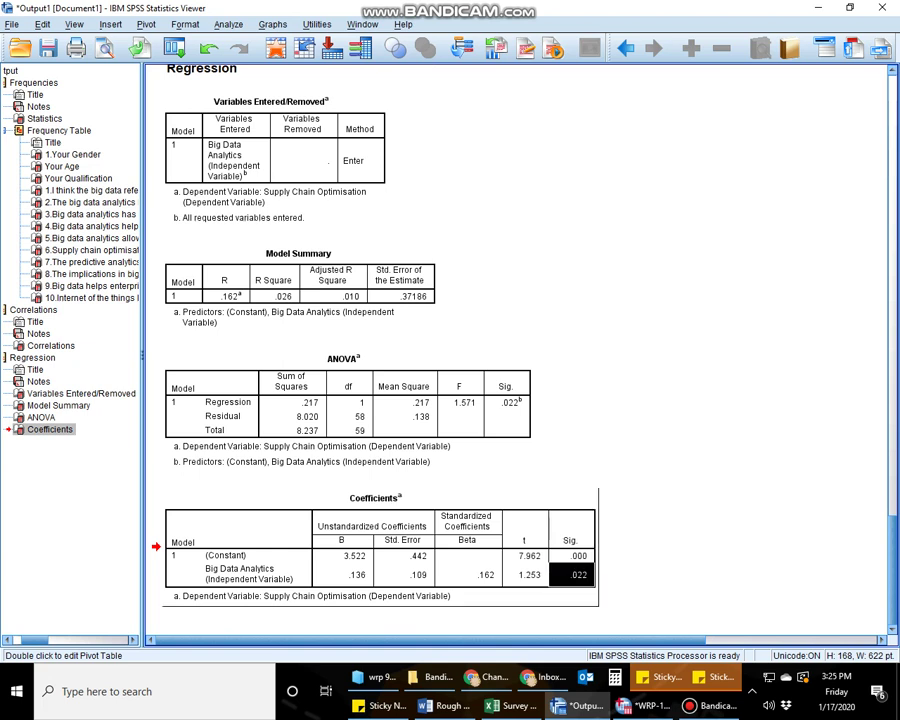
{"action": "left_click", "coordinate": [690, 520]}
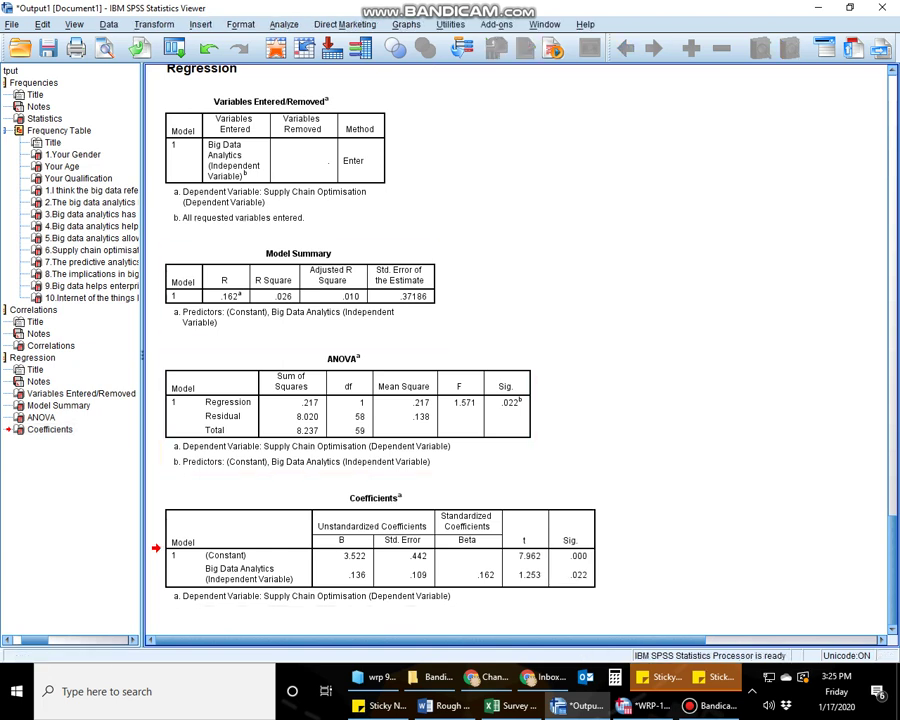
{"action": "left_click", "coordinate": [300, 285]}
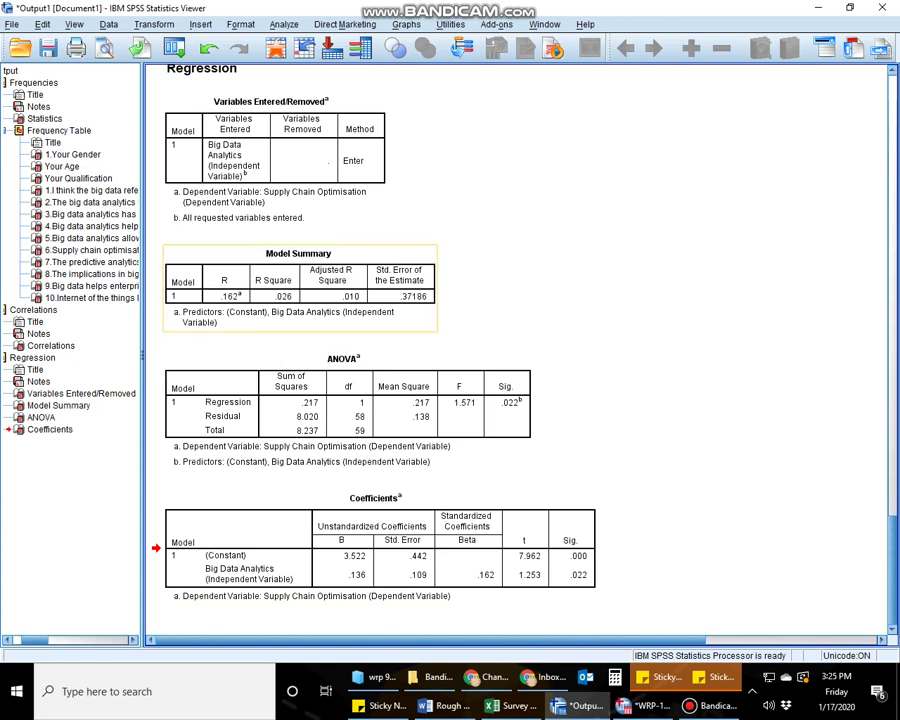
{"action": "left_click", "coordinate": [380, 548]}
{"action": "left_click", "coordinate": [348, 405]}
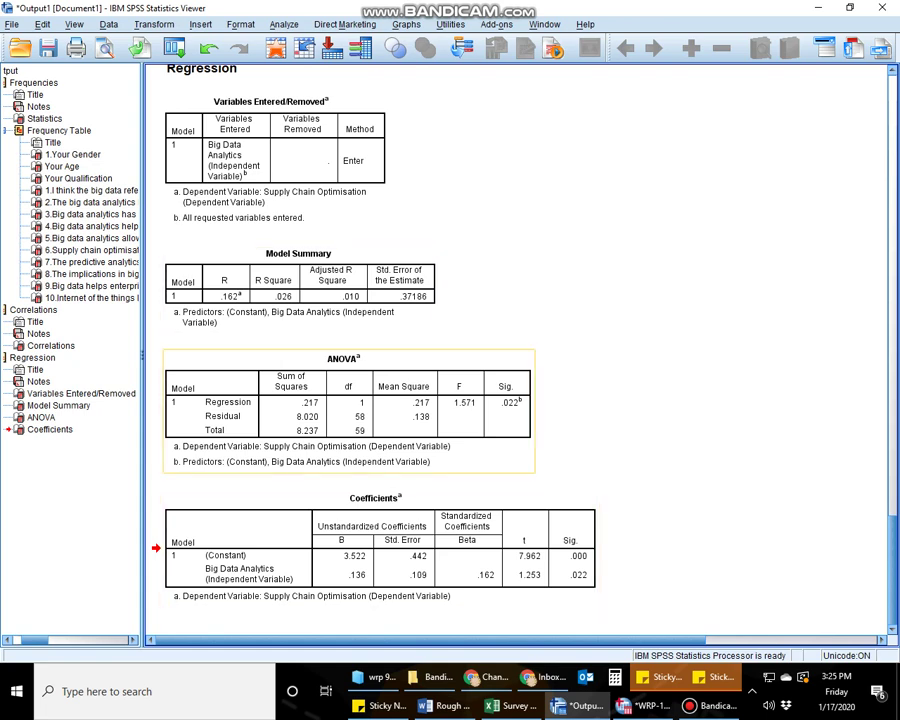
In the Correlations table, set the Sig. (2-tailed) value of Big Data Analytics against Supply Chain Optimisation to 0.0215155.
{"action": "scroll", "coordinate": [515, 350], "scroll_direction": "up", "scroll_amount": 3}
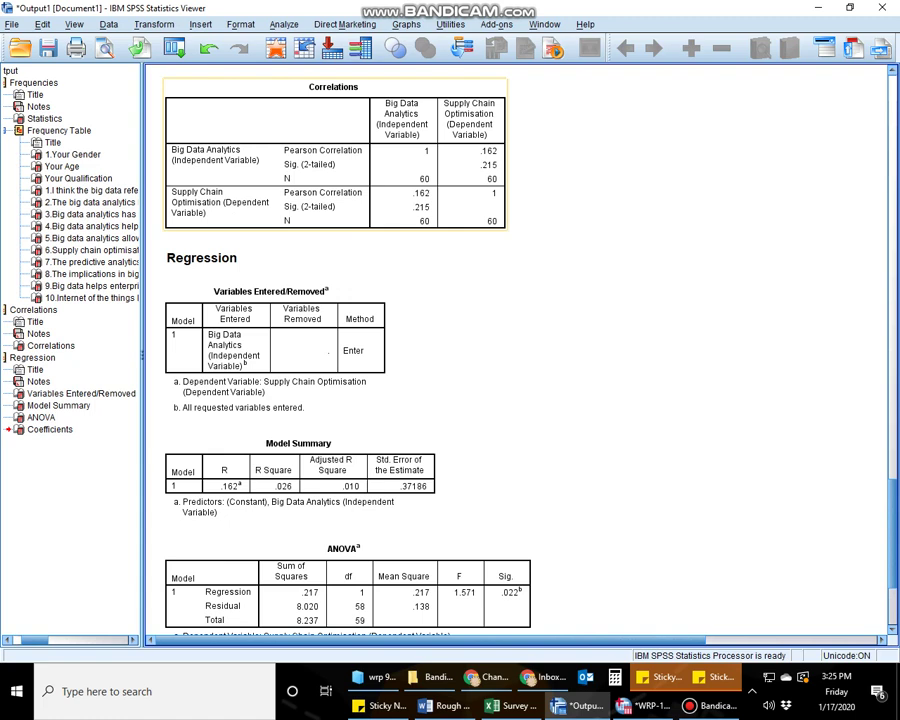
{"action": "double_click", "coordinate": [485, 165]}
{"action": "left_click", "coordinate": [485, 165]}
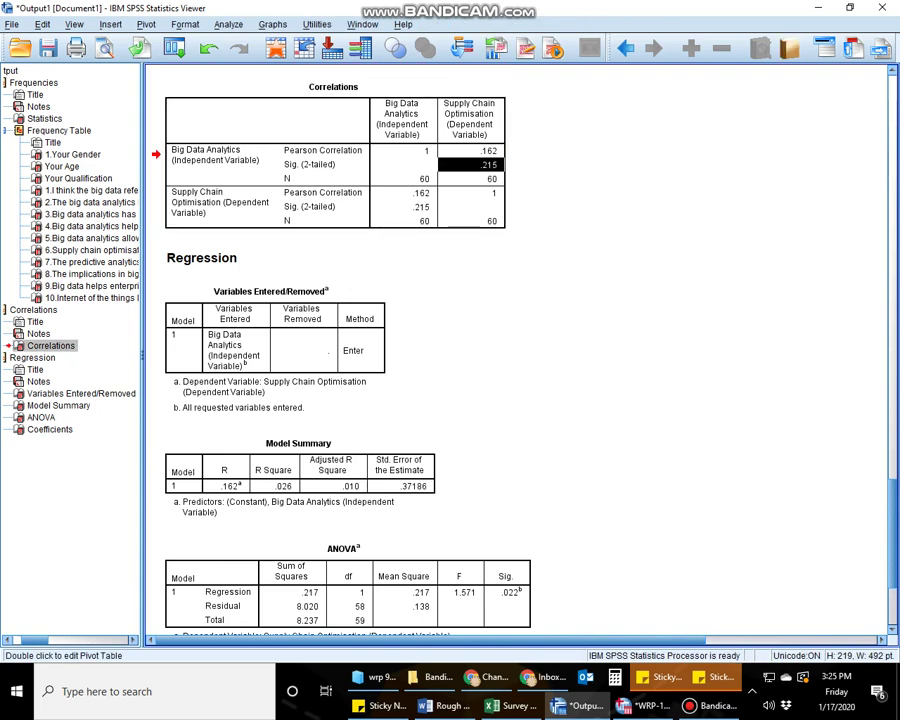
{"action": "double_click", "coordinate": [485, 165]}
{"action": "left_click", "coordinate": [480, 166]}
{"action": "double_click", "coordinate": [480, 166]}
{"action": "left_click", "coordinate": [479, 166]}
{"action": "type", "text": "0"}
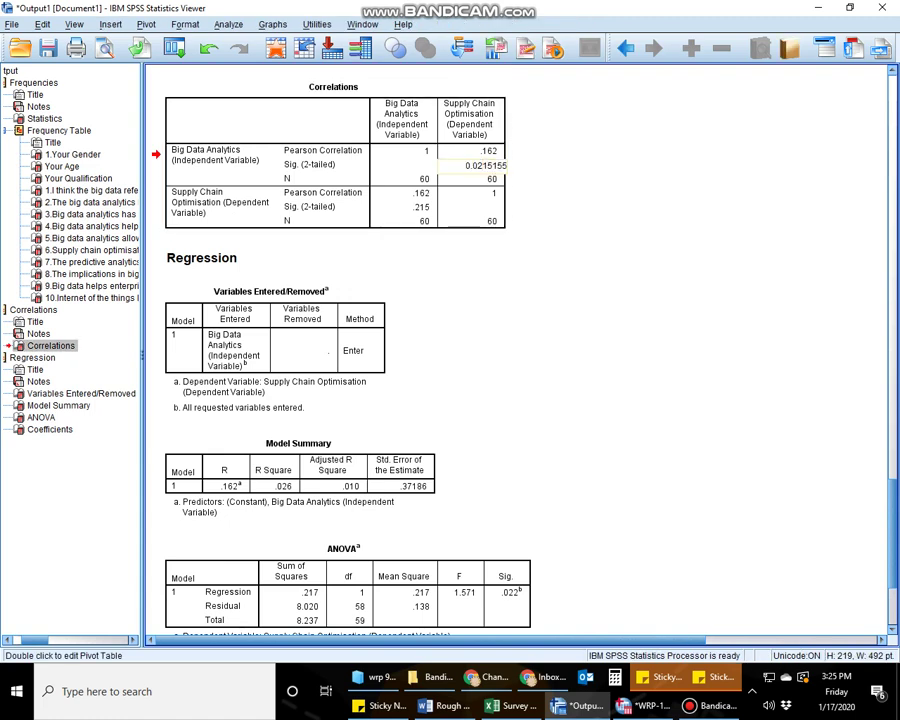
{"action": "key", "text": "Return"}
Change the Sig. (2-tailed) value in the Supply Chain Optimisation row of the Correlations table to .022 and leave table editing.
{"action": "left_click", "coordinate": [405, 207]}
{"action": "double_click", "coordinate": [405, 207]}
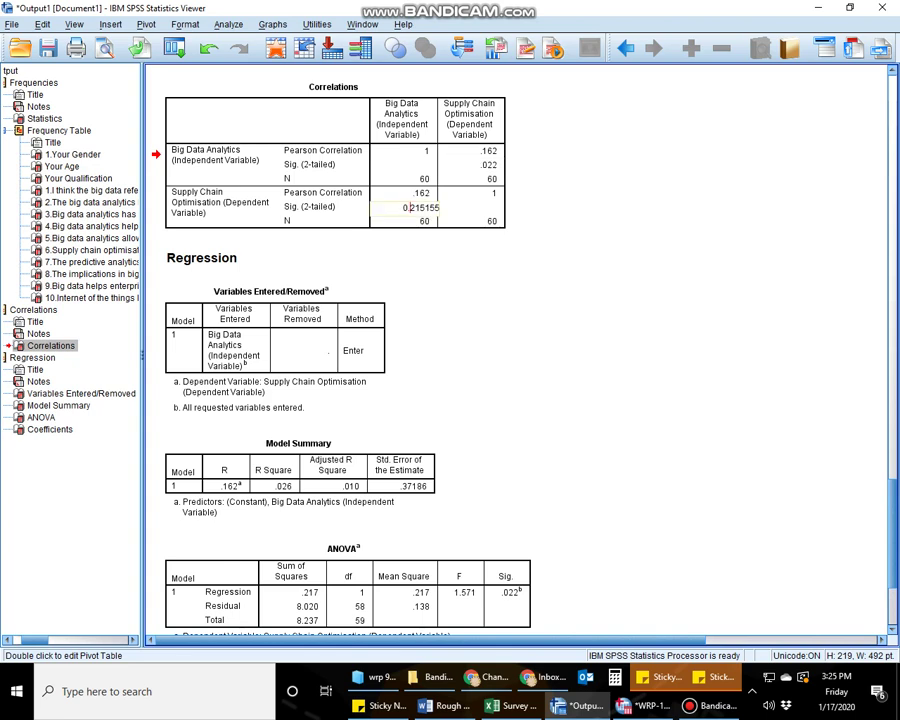
{"action": "double_click", "coordinate": [410, 207]}
{"action": "left_click", "coordinate": [410, 207]}
{"action": "type", "text": "0"}
{"action": "key", "text": "Return"}
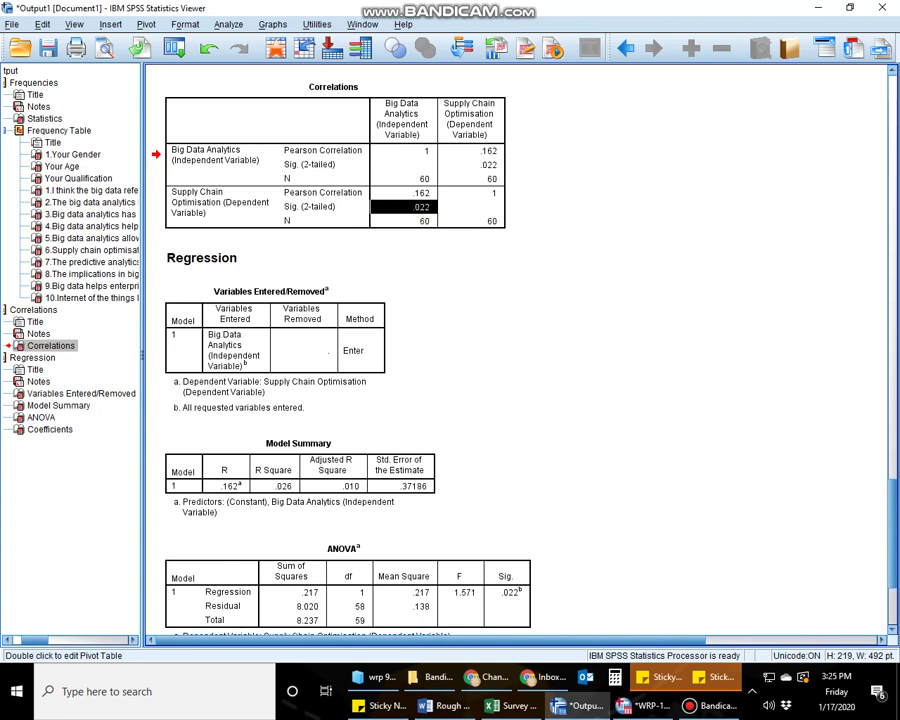
{"action": "left_click", "coordinate": [585, 205]}
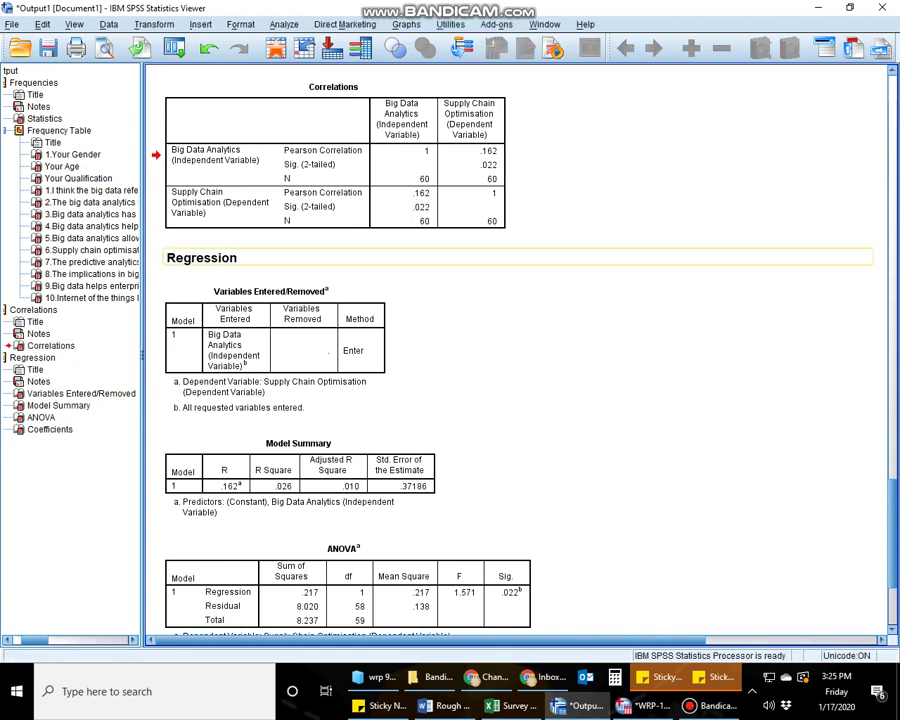
Look through the Correlations table, the regression tables and the frequency tables of the survey questions.
{"action": "left_click", "coordinate": [333, 87]}
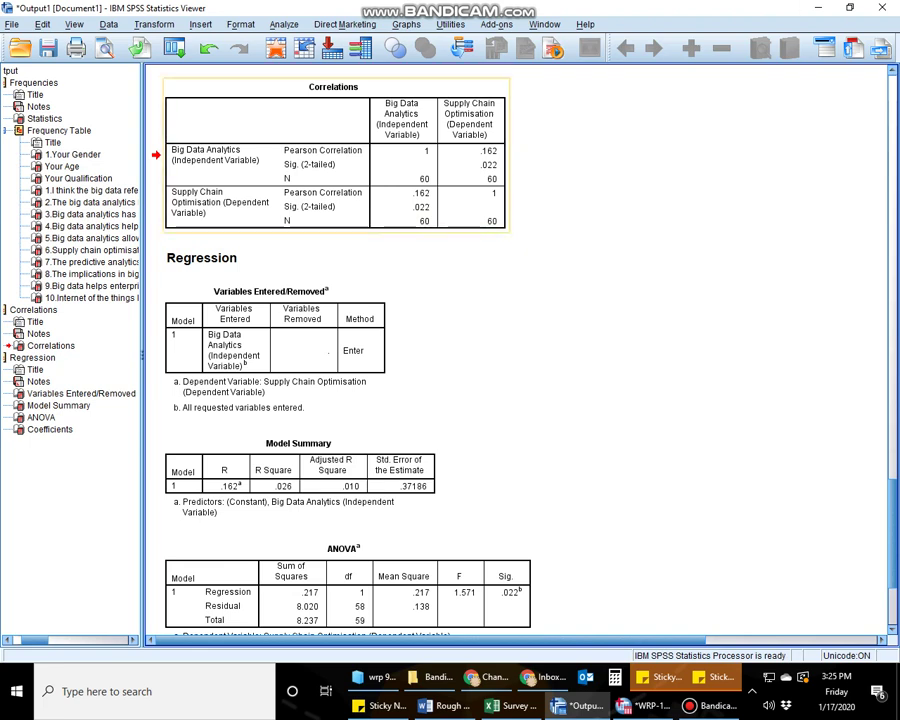
{"action": "left_click", "coordinate": [385, 260]}
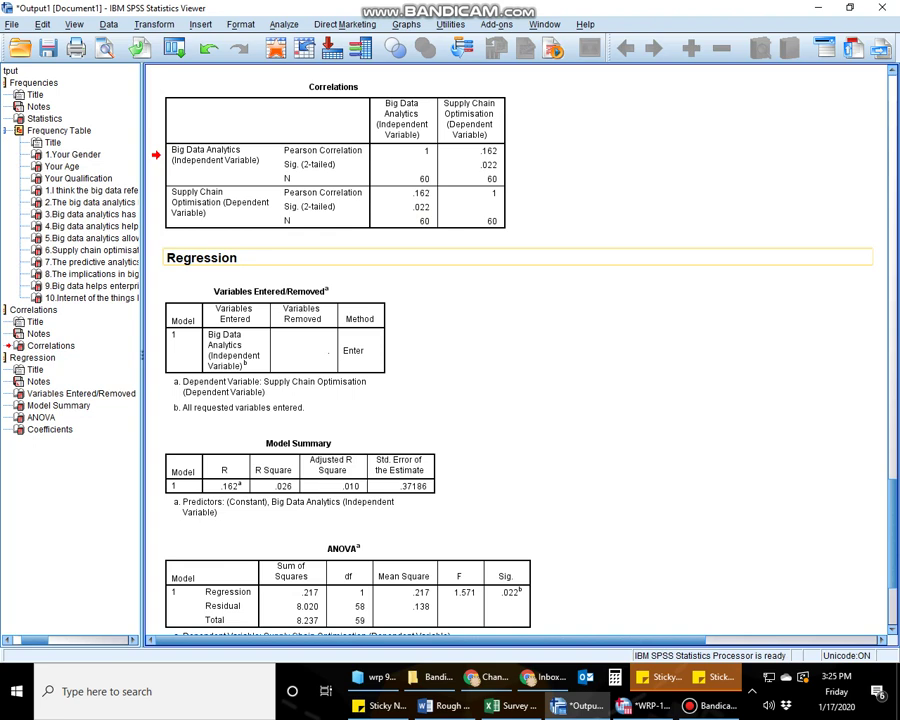
{"action": "scroll", "coordinate": [515, 350], "scroll_direction": "down", "scroll_amount": 3}
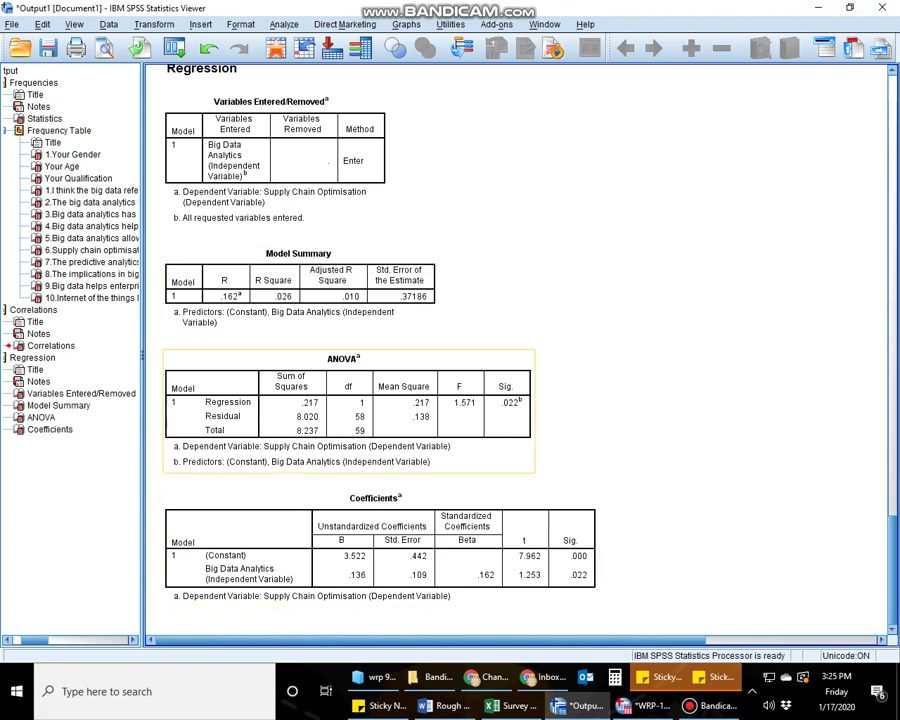
{"action": "scroll", "coordinate": [350, 400], "scroll_direction": "up", "scroll_amount": 4}
{"action": "scroll", "coordinate": [515, 350], "scroll_direction": "up", "scroll_amount": 6}
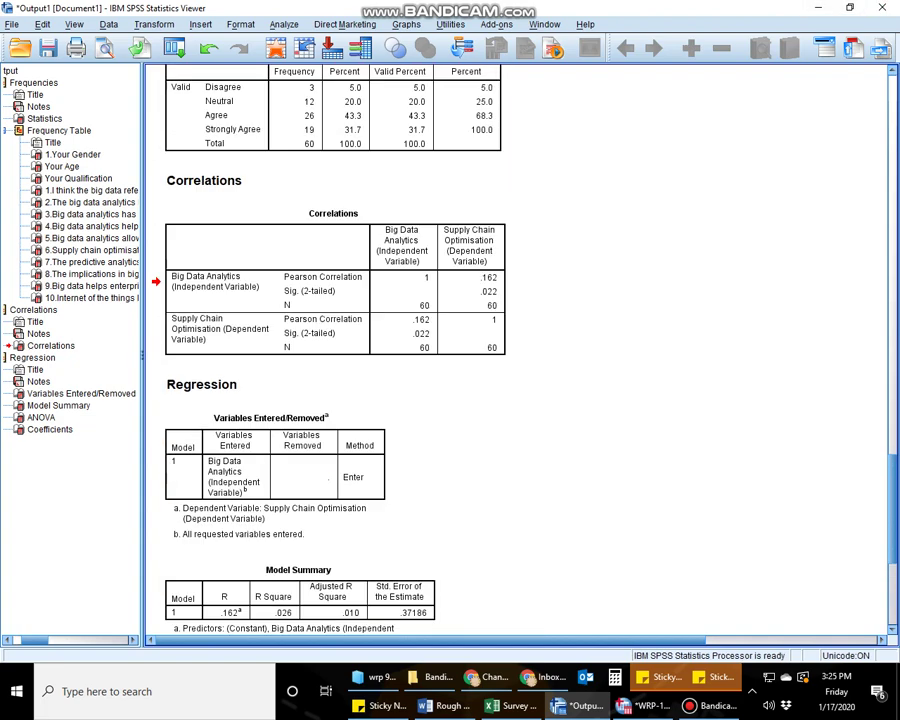
{"action": "scroll", "coordinate": [515, 350], "scroll_direction": "up", "scroll_amount": 6}
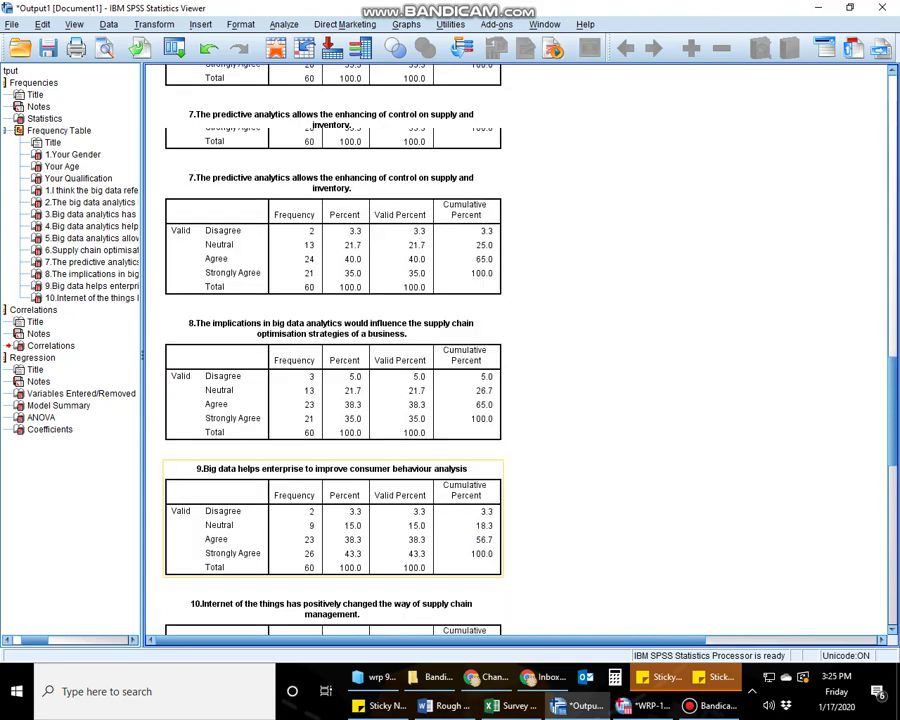
{"action": "scroll", "coordinate": [515, 350], "scroll_direction": "down", "scroll_amount": 9}
{"action": "scroll", "coordinate": [515, 350], "scroll_direction": "down", "scroll_amount": 6}
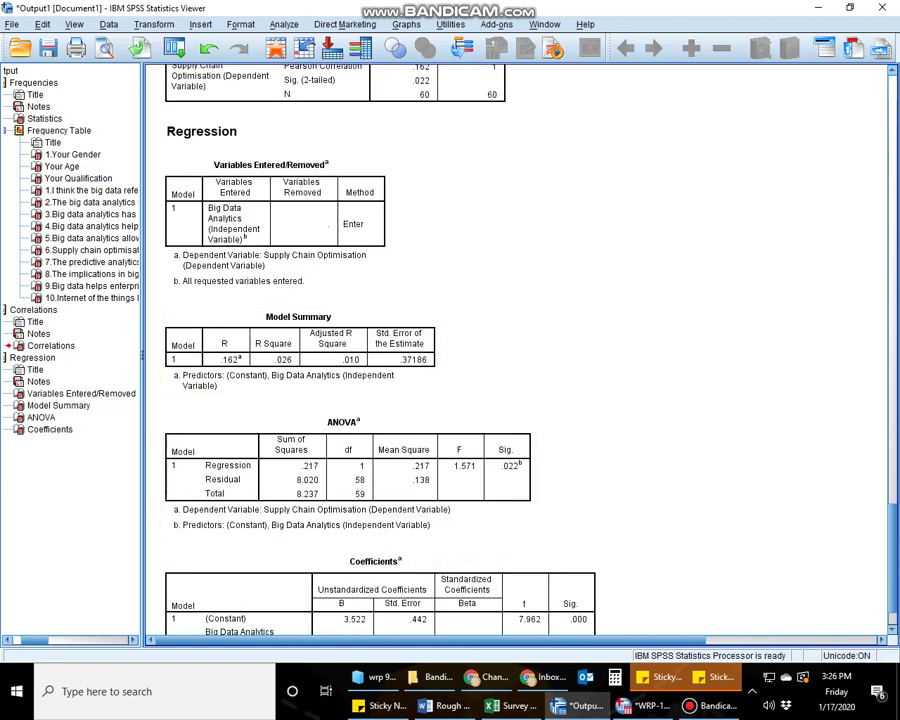
{"action": "scroll", "coordinate": [300, 460], "scroll_direction": "up", "scroll_amount": 3}
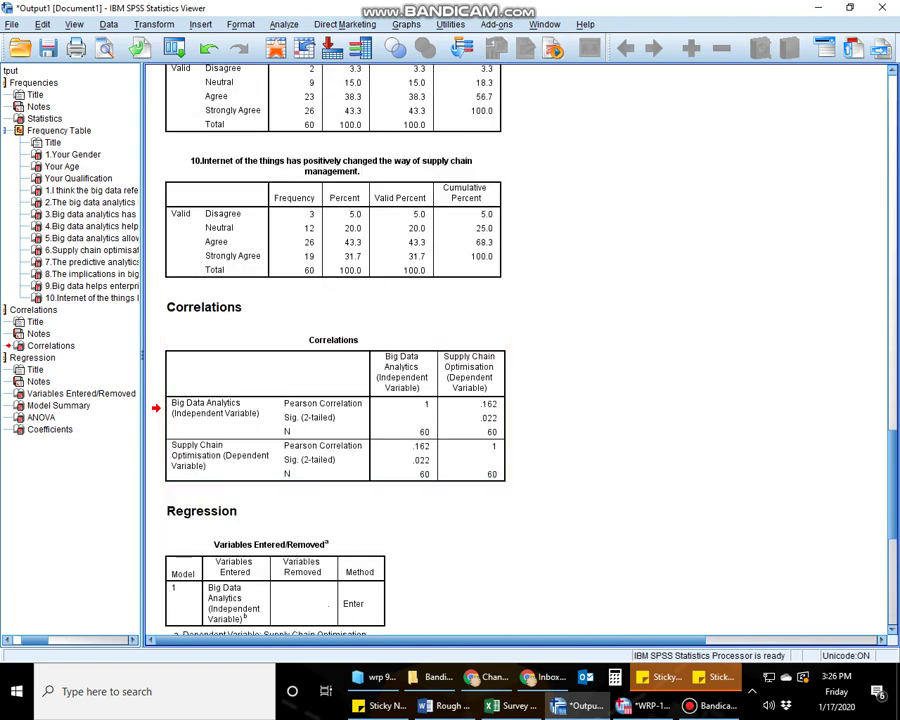
{"action": "left_click", "coordinate": [284, 24]}
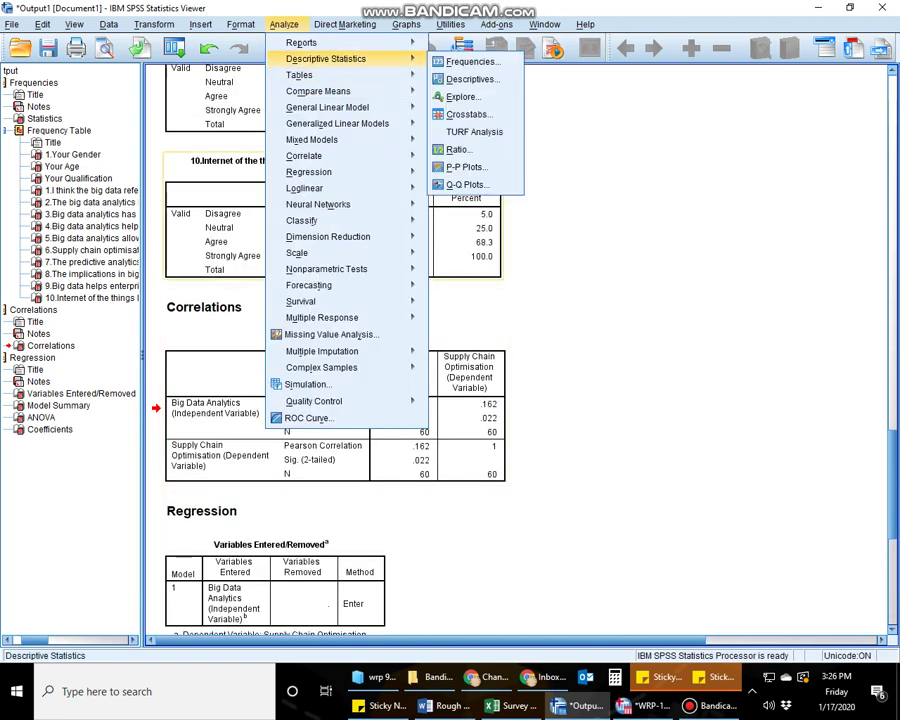
{"action": "left_click", "coordinate": [560, 307]}
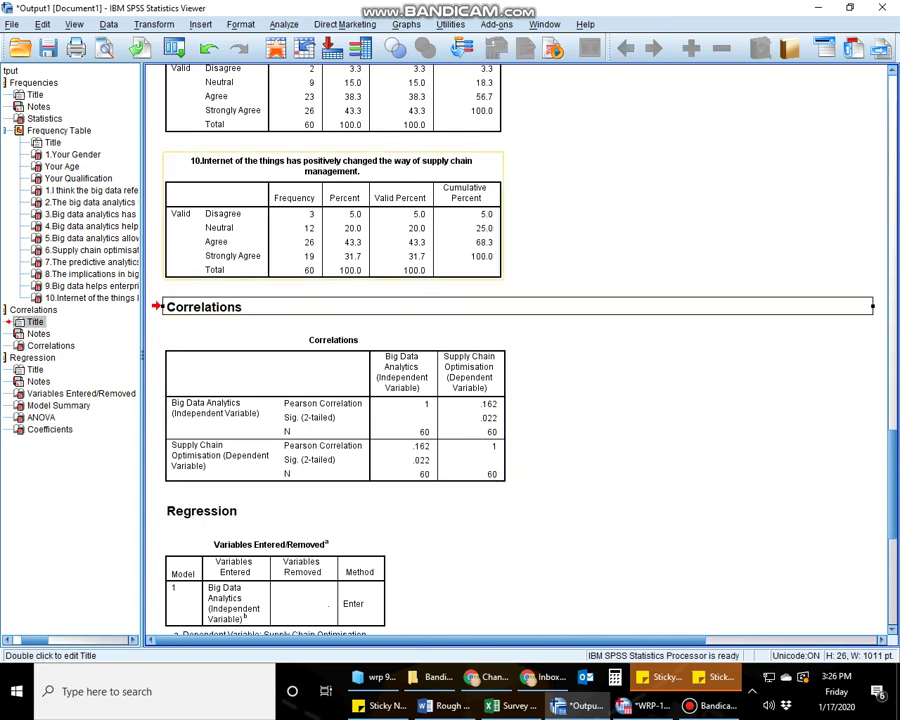
{"action": "scroll", "coordinate": [333, 230], "scroll_direction": "up", "scroll_amount": 2}
Run a Reliability Analysis with the Alpha model on Big Data Analytics (Independent Variable) and Supply Chain Optimisation (Dependent Variable).
{"action": "left_click", "coordinate": [284, 24]}
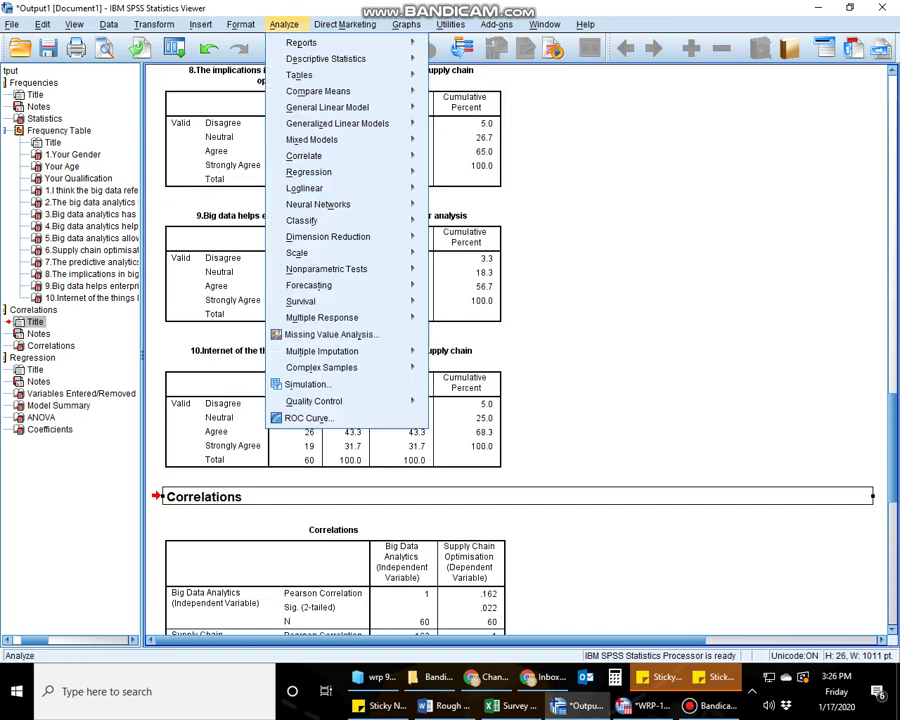
{"action": "mouse_move", "coordinate": [300, 301]}
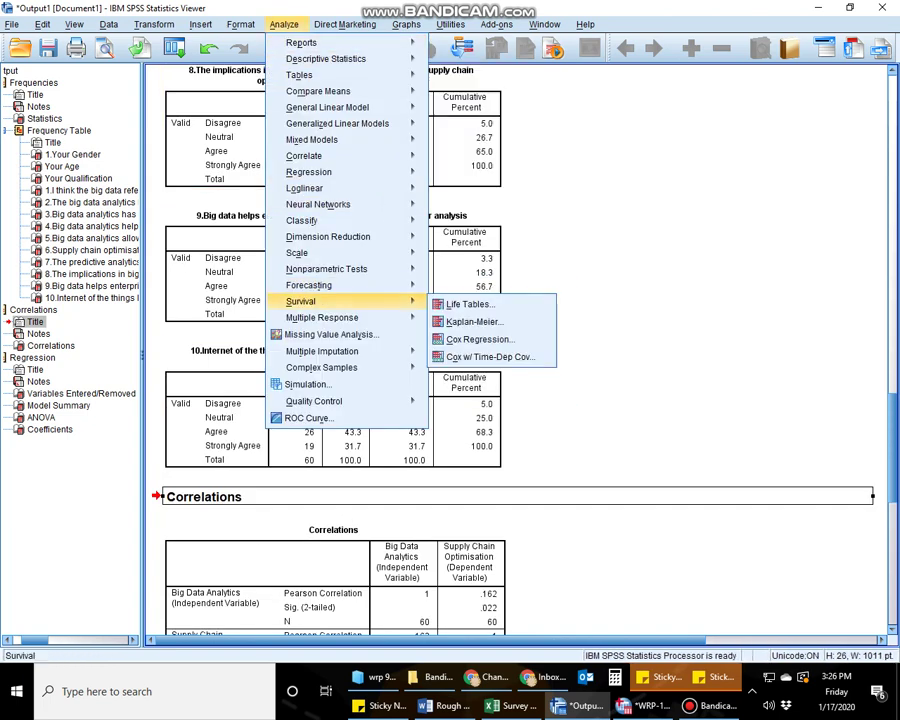
{"action": "mouse_move", "coordinate": [300, 253]}
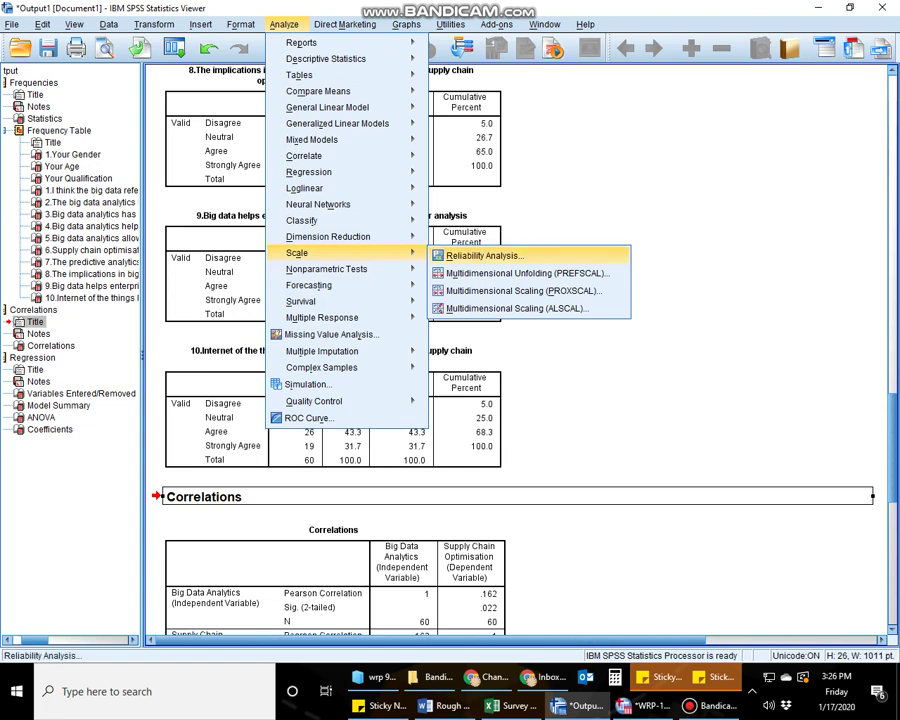
{"action": "left_click", "coordinate": [482, 256]}
{"action": "scroll", "coordinate": [443, 283], "scroll_direction": "down", "scroll_amount": 2}
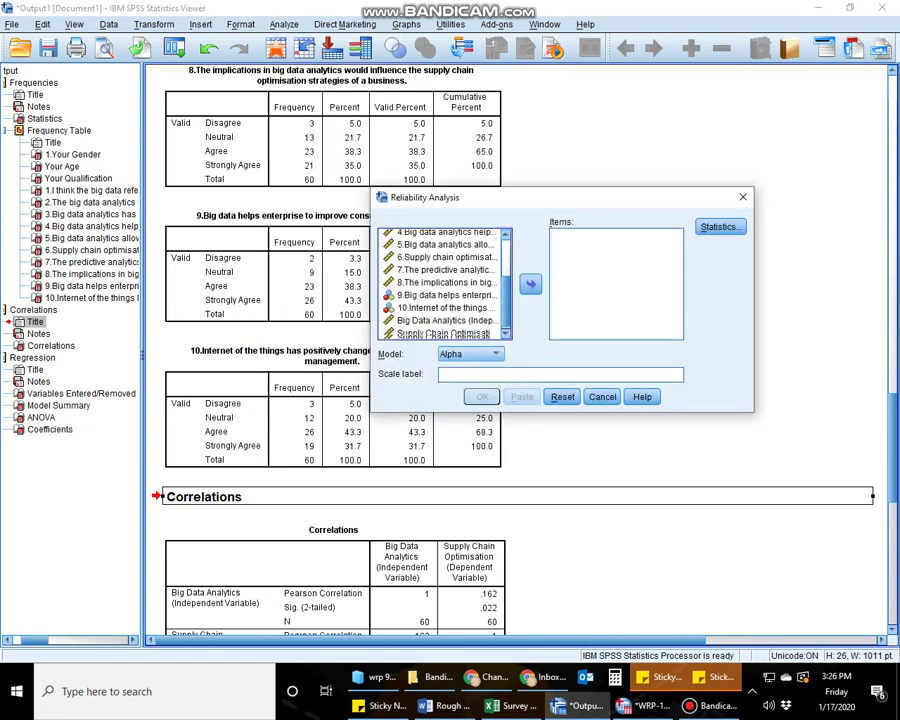
{"action": "left_click", "coordinate": [446, 321]}
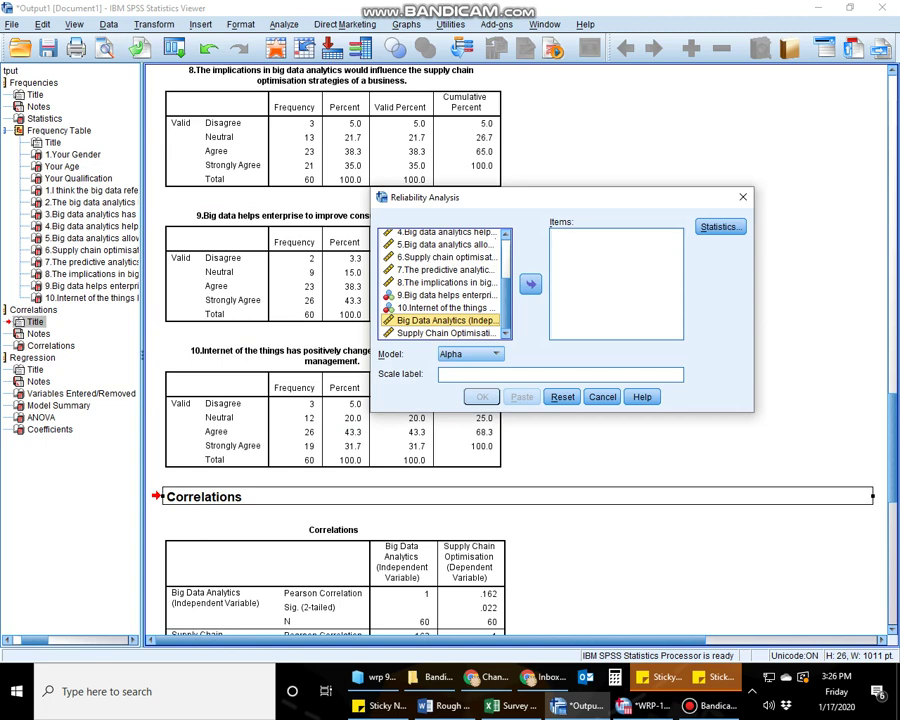
{"action": "left_click", "coordinate": [446, 333]}
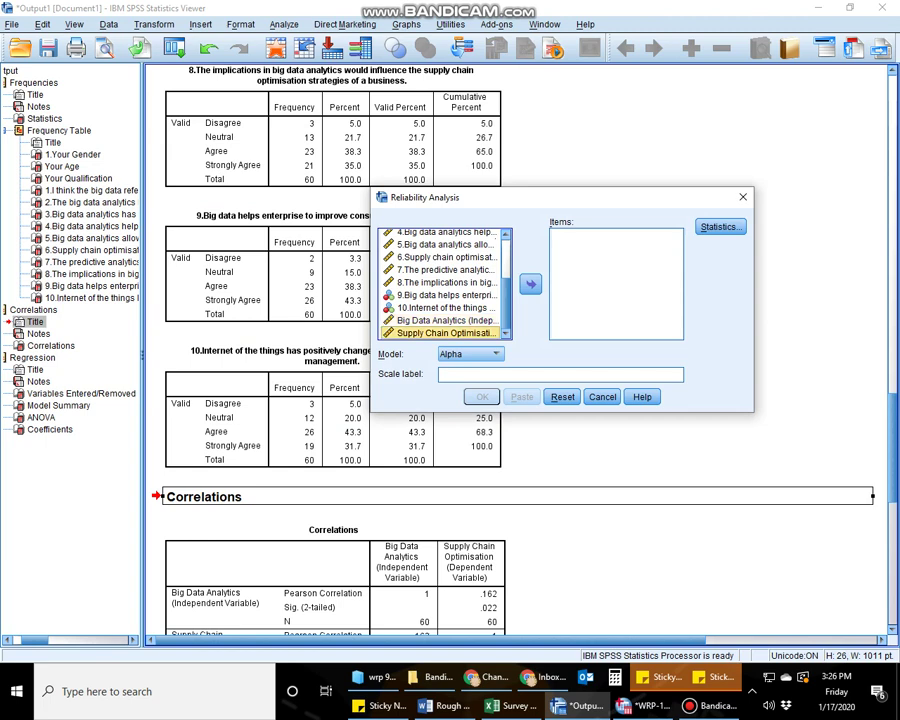
{"action": "left_click", "coordinate": [446, 321]}
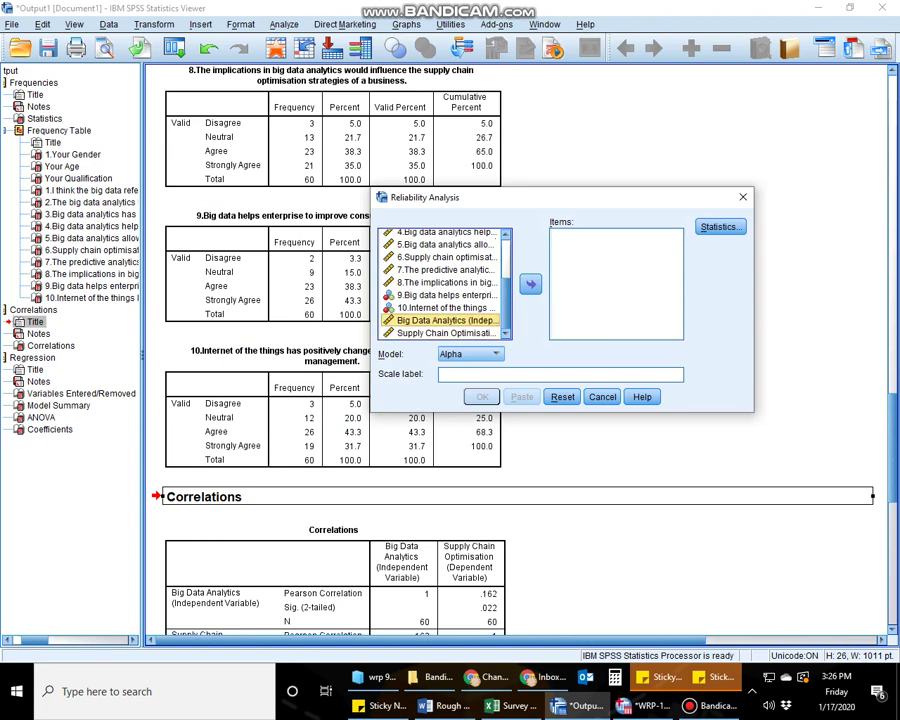
{"action": "left_click", "coordinate": [445, 333], "text": "shift"}
{"action": "left_click", "coordinate": [530, 284]}
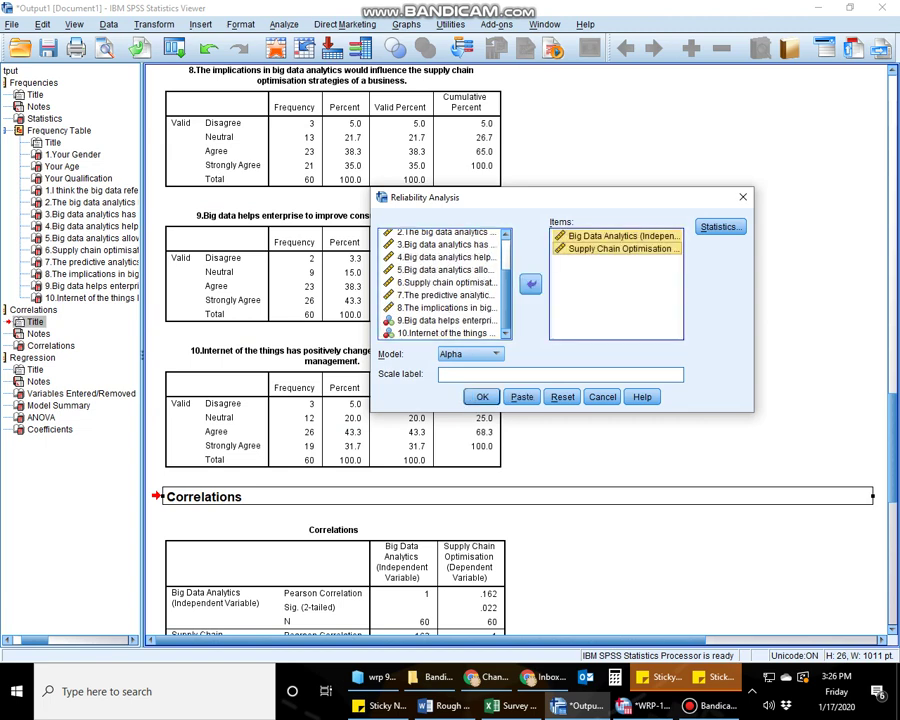
{"action": "left_click", "coordinate": [482, 397]}
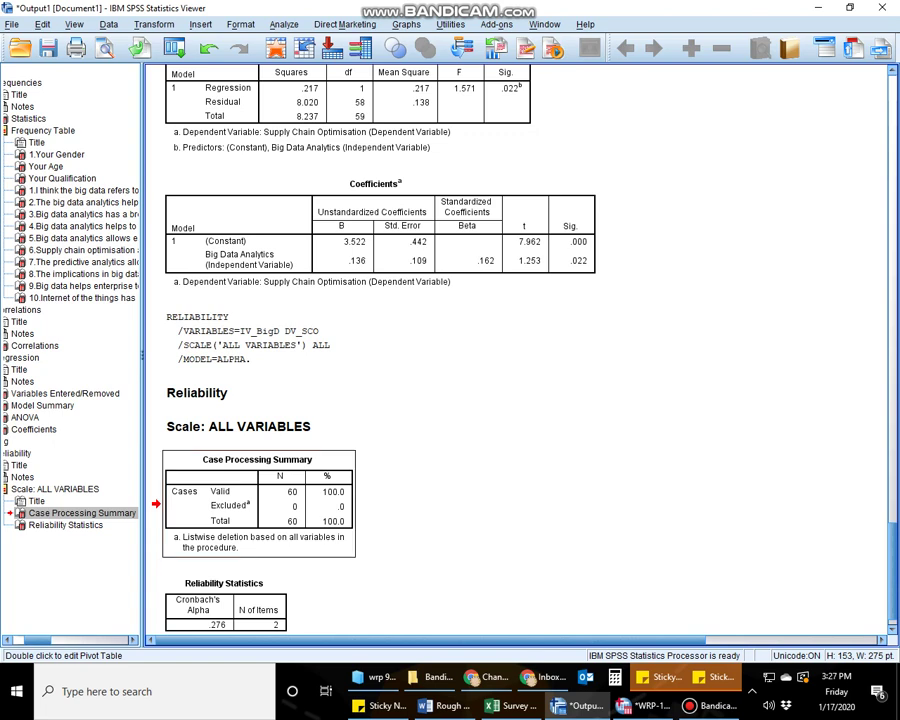
Delete the RELIABILITY syntax log above the Reliability heading from the output.
{"action": "left_click", "coordinate": [225, 606]}
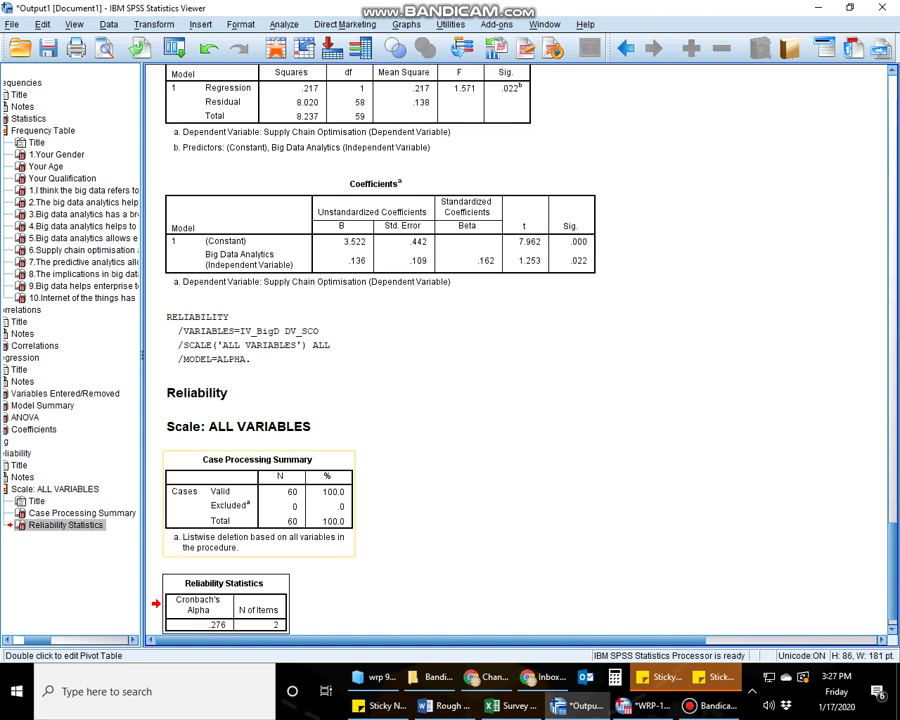
{"action": "left_click", "coordinate": [220, 338]}
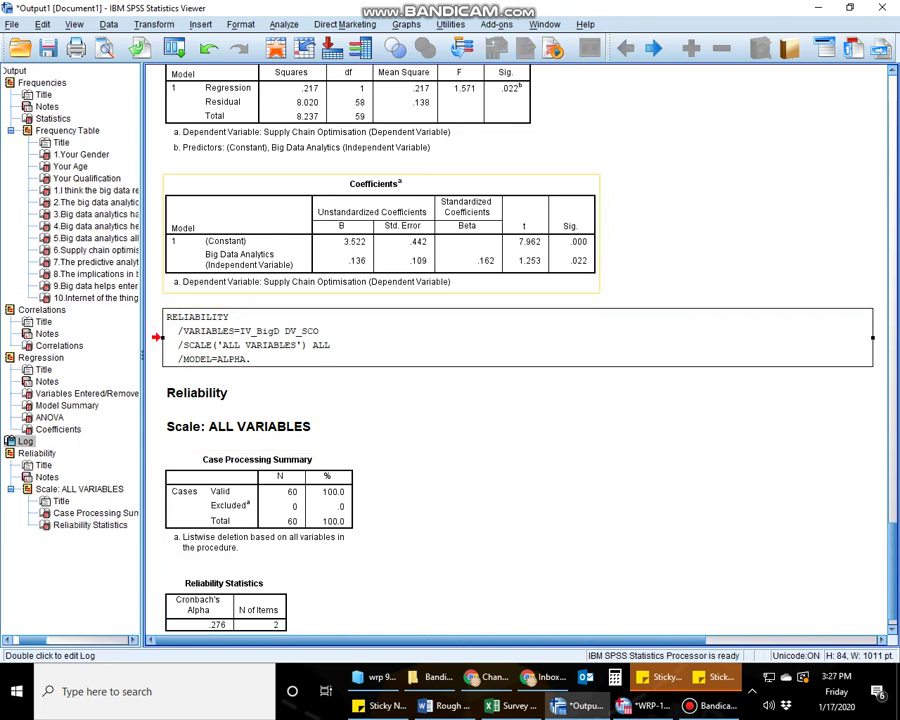
{"action": "key", "text": "Delete"}
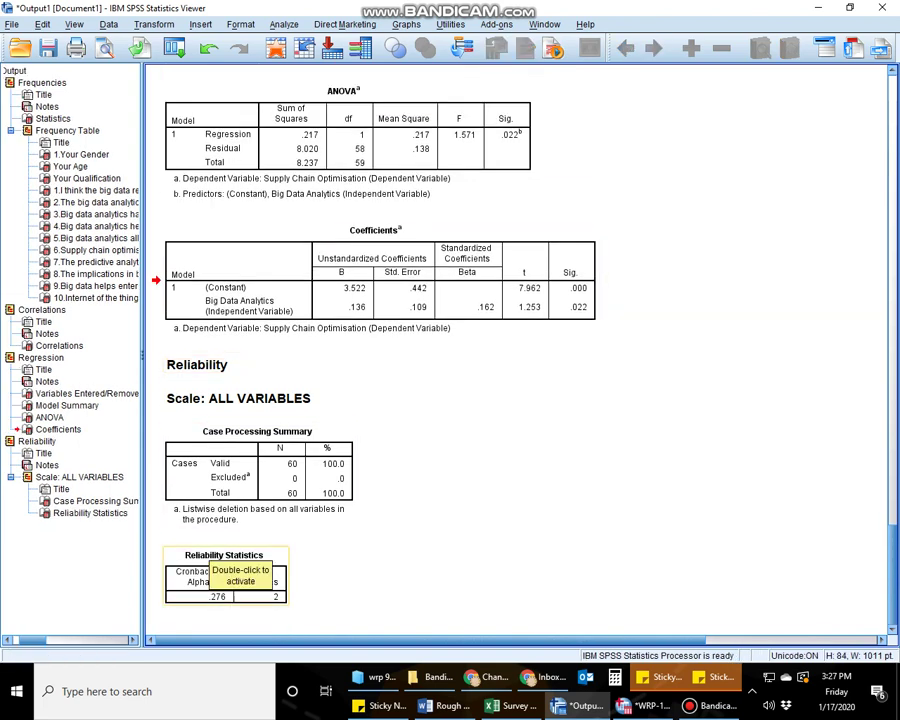
Change the Cronbach's Alpha value in the Reliability Statistics table to .757 and leave table editing.
{"action": "double_click", "coordinate": [216, 596]}
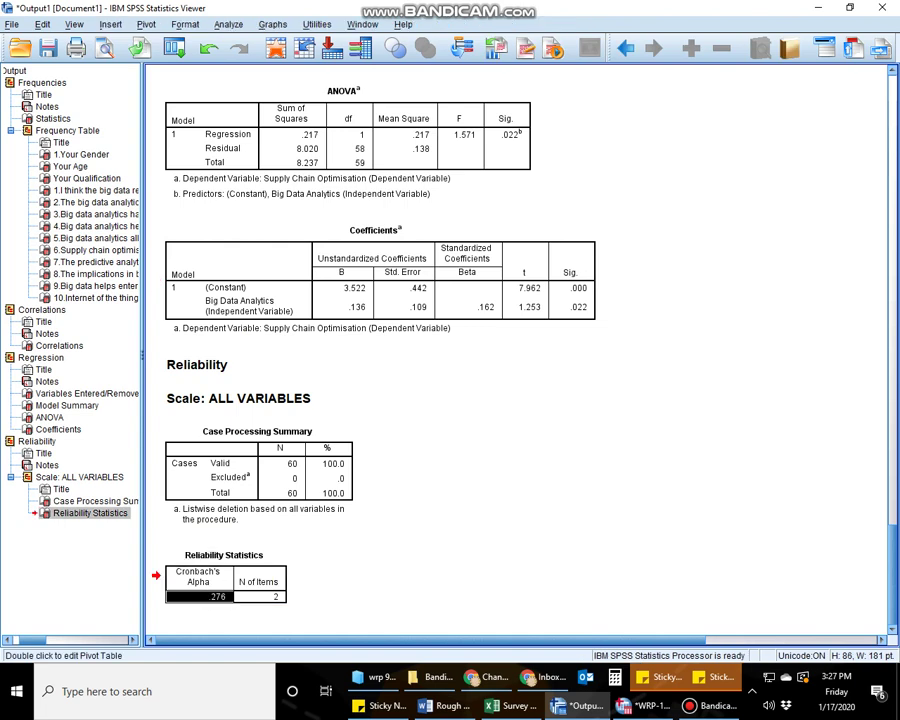
{"action": "double_click", "coordinate": [211, 597]}
{"action": "left_click", "coordinate": [211, 598]}
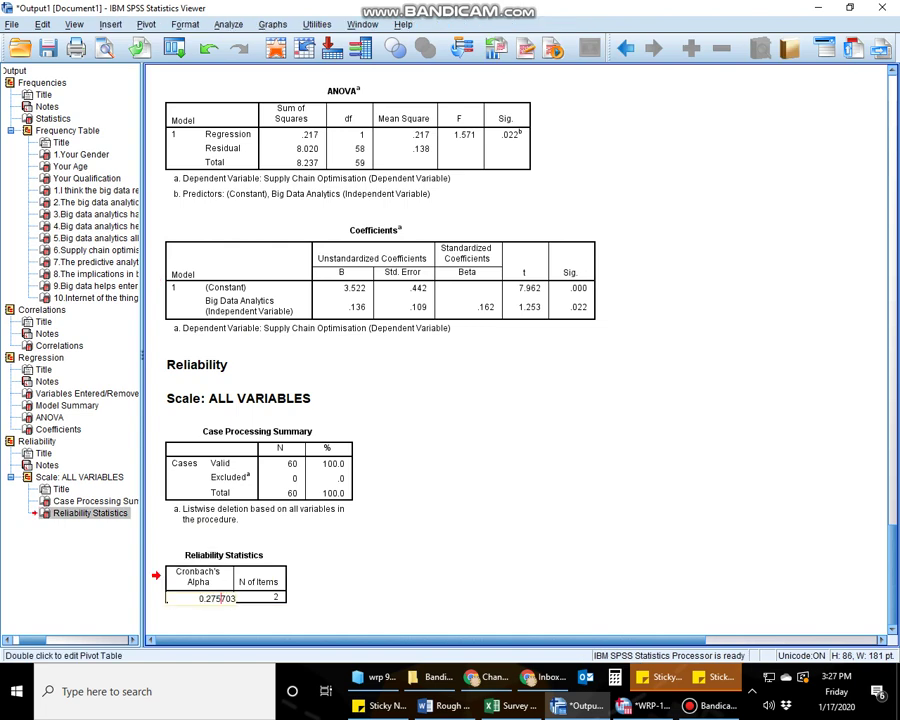
{"action": "key", "text": "BackSpace"}
{"action": "key", "text": "Return"}
{"action": "left_click", "coordinate": [440, 520]}
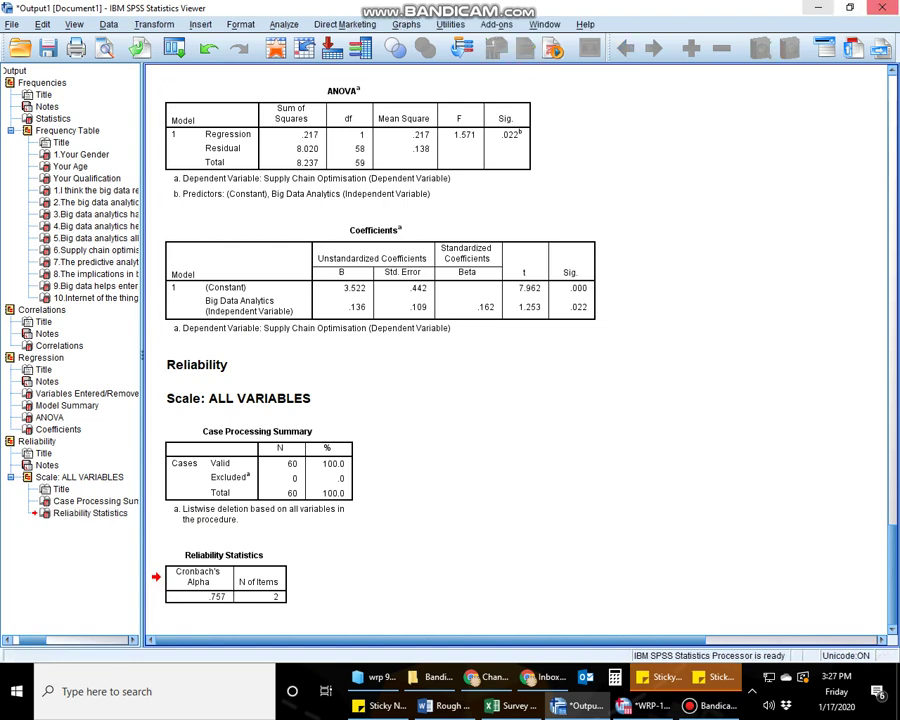
{"action": "key", "text": "Up"}
{"action": "key", "text": "Up"}
{"action": "key", "text": "Up"}
{"action": "key", "text": "Up"}
{"action": "key", "text": "Up"}
{"action": "key", "text": "Up"}
{"action": "key", "text": "Up"}
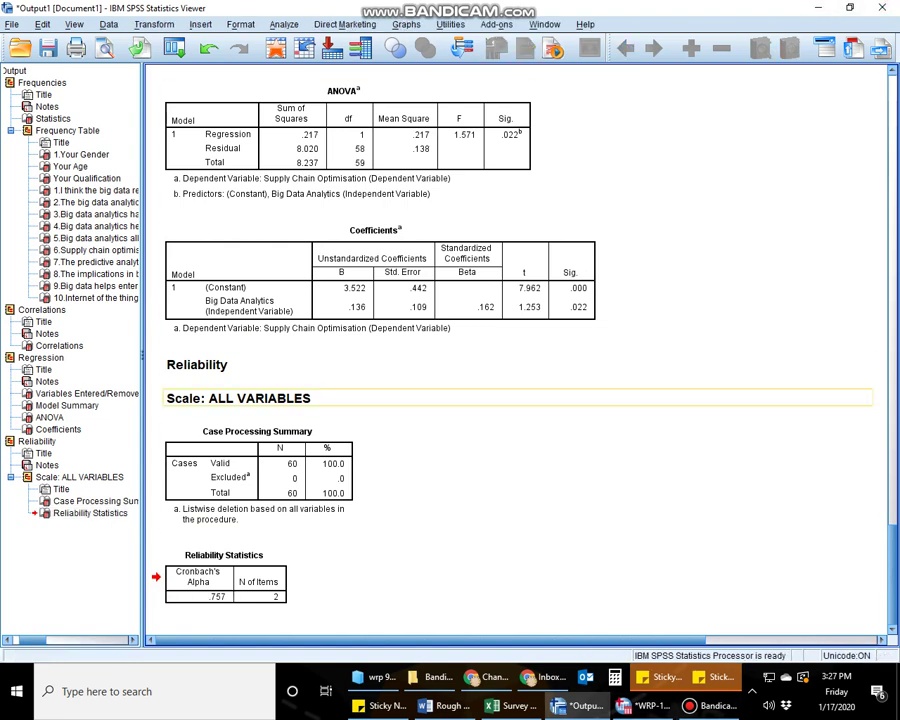
{"action": "key", "text": "Up"}
{"action": "key", "text": "Up"}
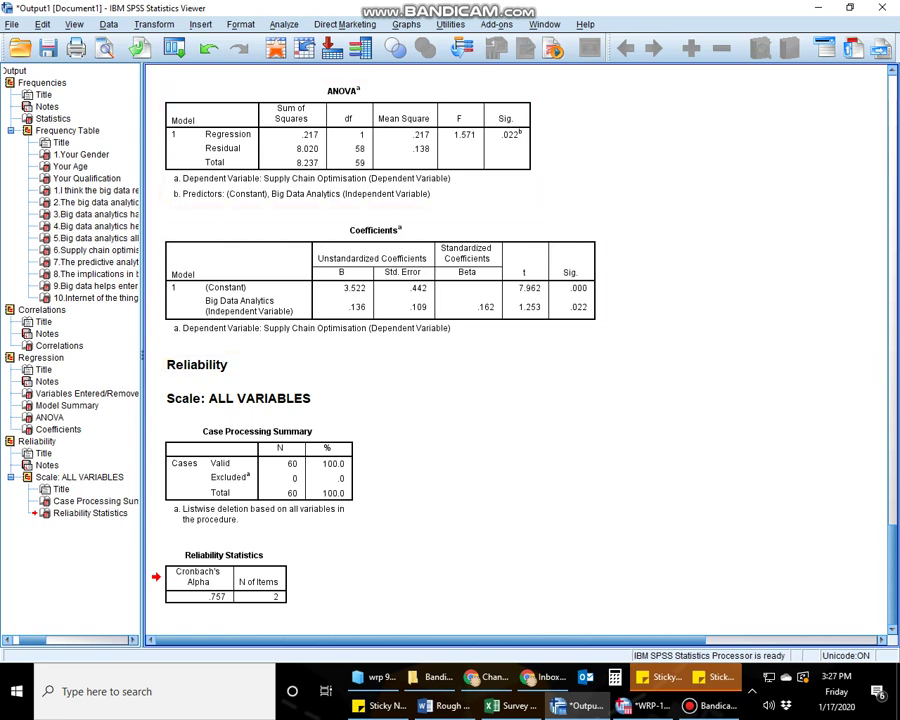
{"action": "left_click", "coordinate": [710, 706]}
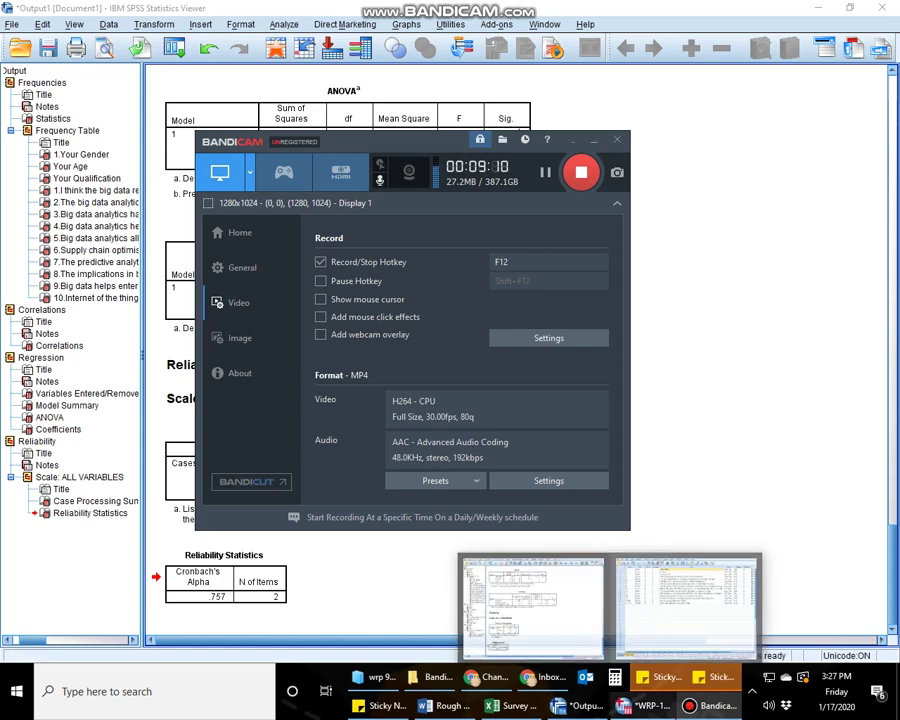
Switch to the Data Editor and review the names and labels of the variables IV_BigD and DV_SCO.
{"action": "mouse_move", "coordinate": [645, 706]}
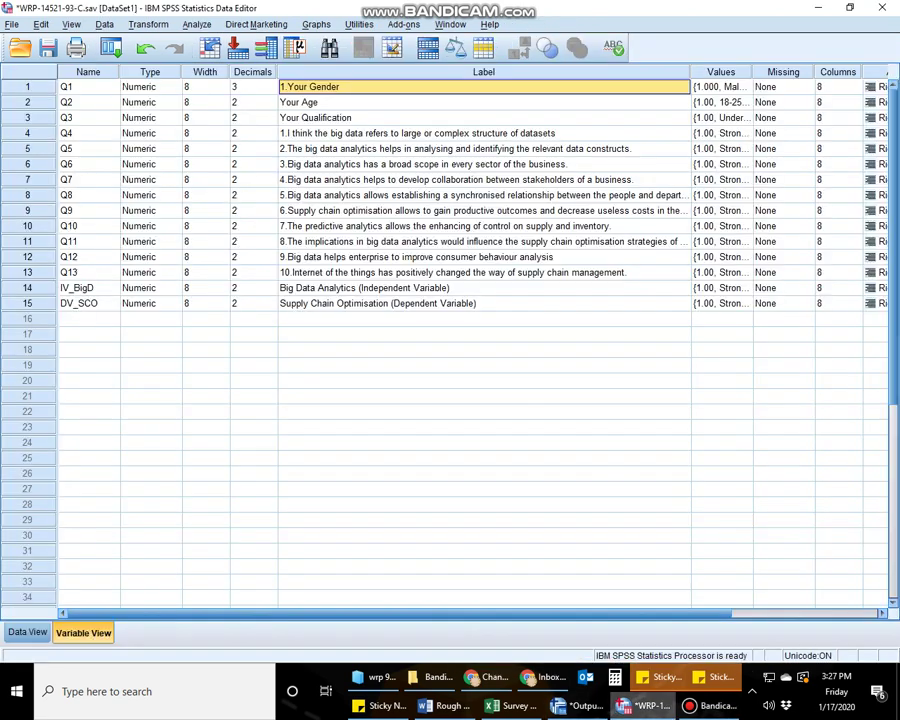
{"action": "left_click", "coordinate": [705, 605]}
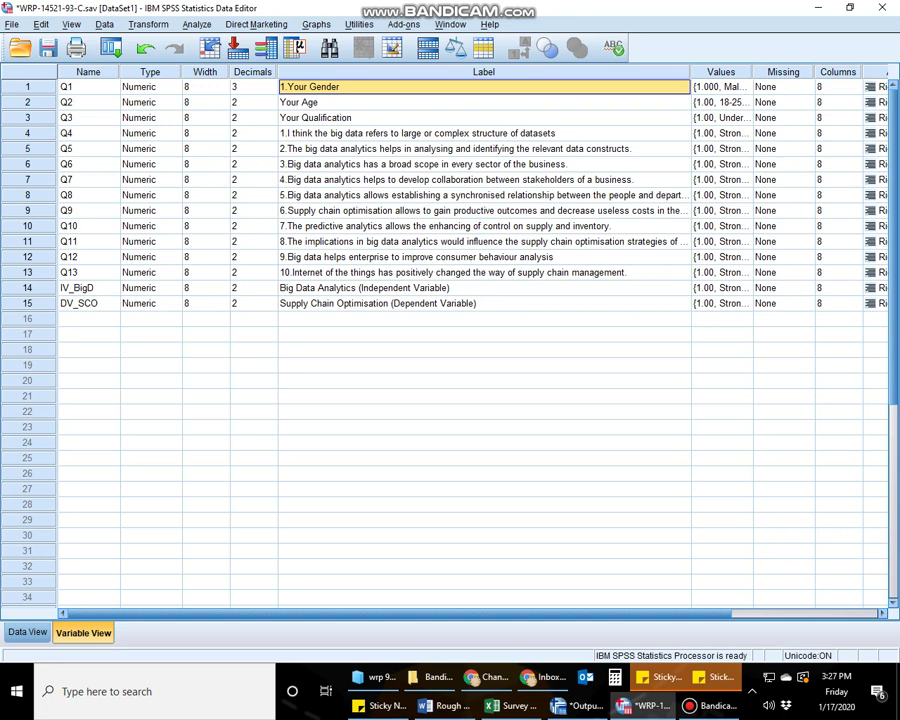
{"action": "left_click", "coordinate": [88, 288]}
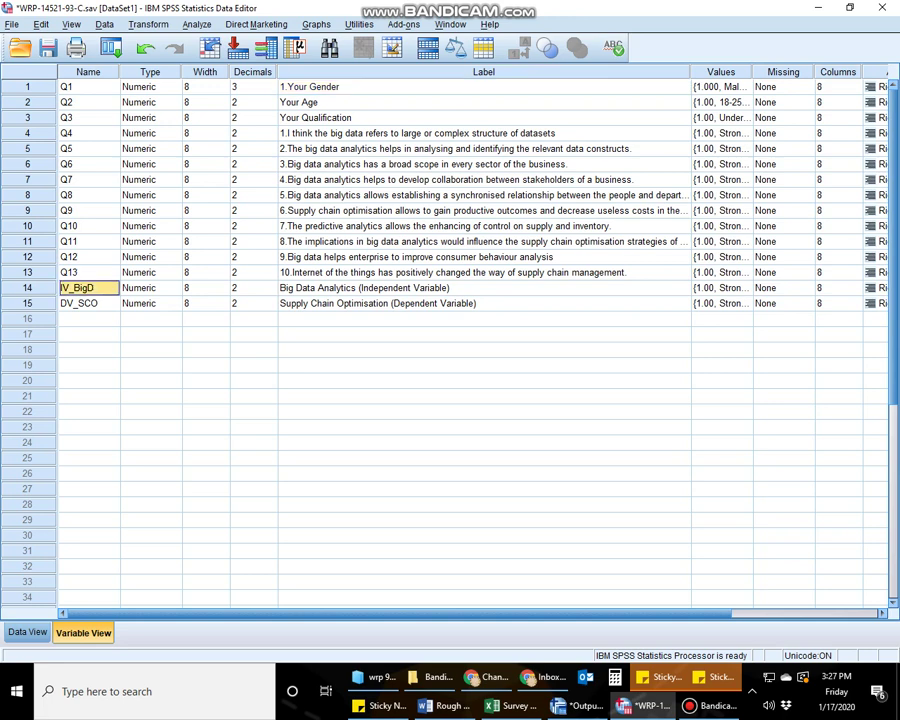
{"action": "left_click", "coordinate": [364, 288]}
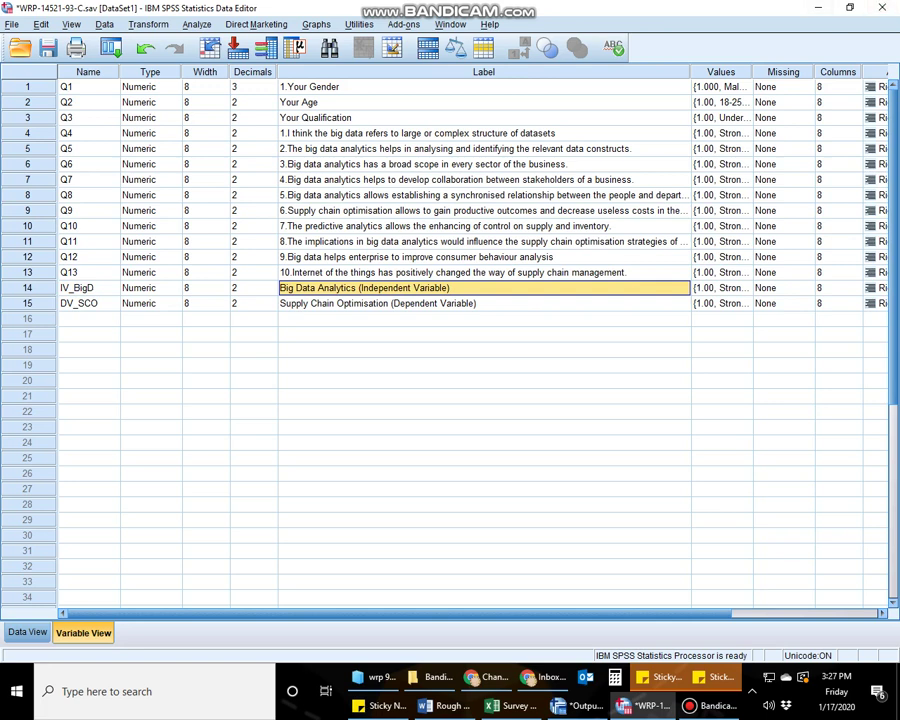
{"action": "left_click", "coordinate": [88, 319]}
{"action": "left_click", "coordinate": [88, 303]}
{"action": "left_click", "coordinate": [88, 288]}
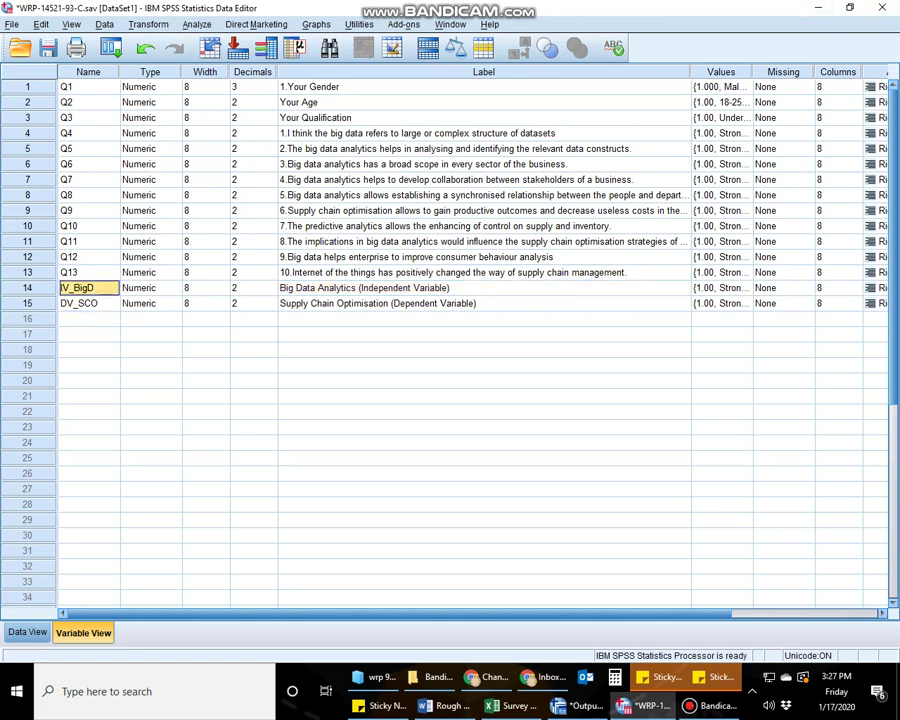
{"action": "left_click", "coordinate": [75, 288]}
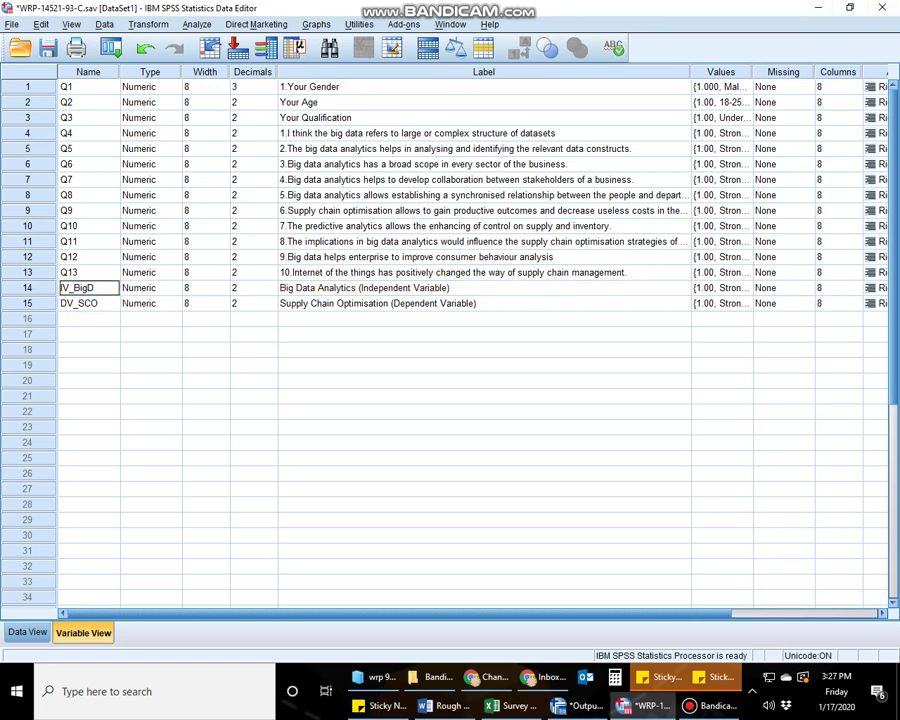
{"action": "left_click", "coordinate": [82, 334]}
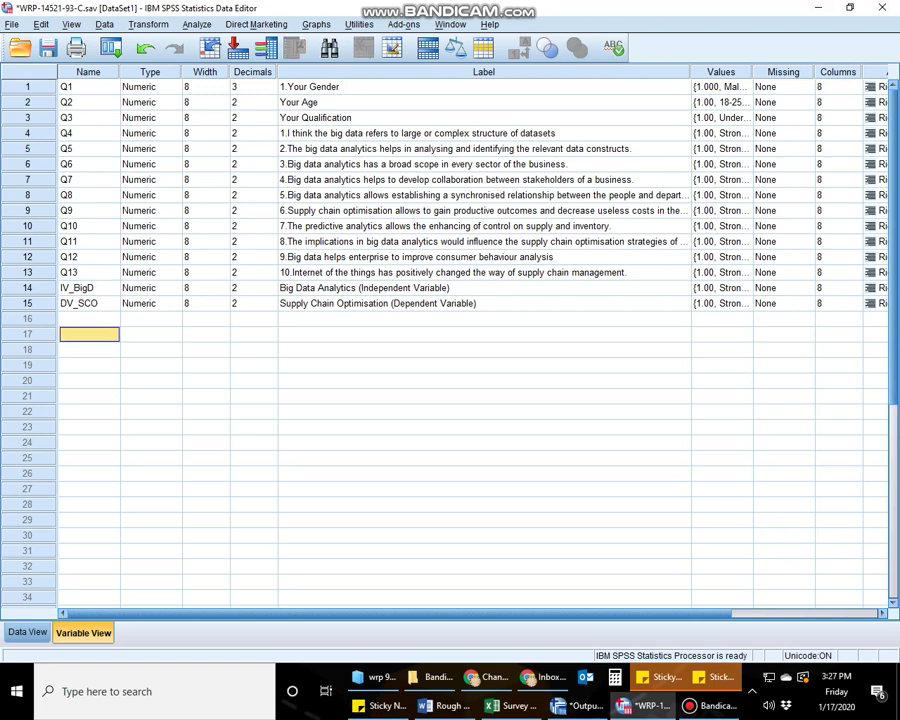
{"action": "left_click", "coordinate": [400, 273]}
{"action": "left_click", "coordinate": [400, 288]}
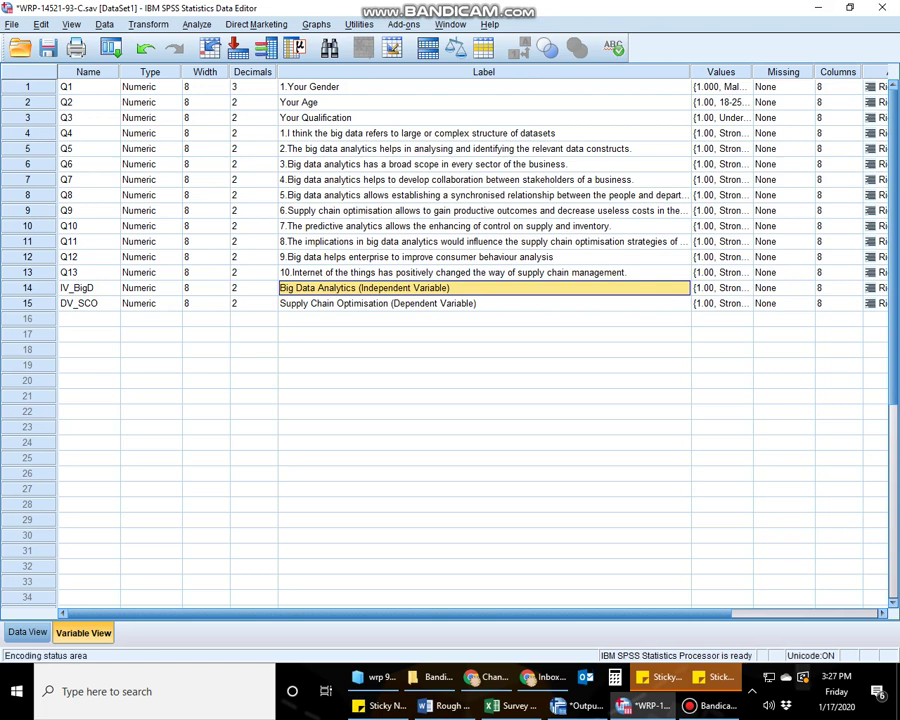
{"action": "mouse_move", "coordinate": [712, 705]}
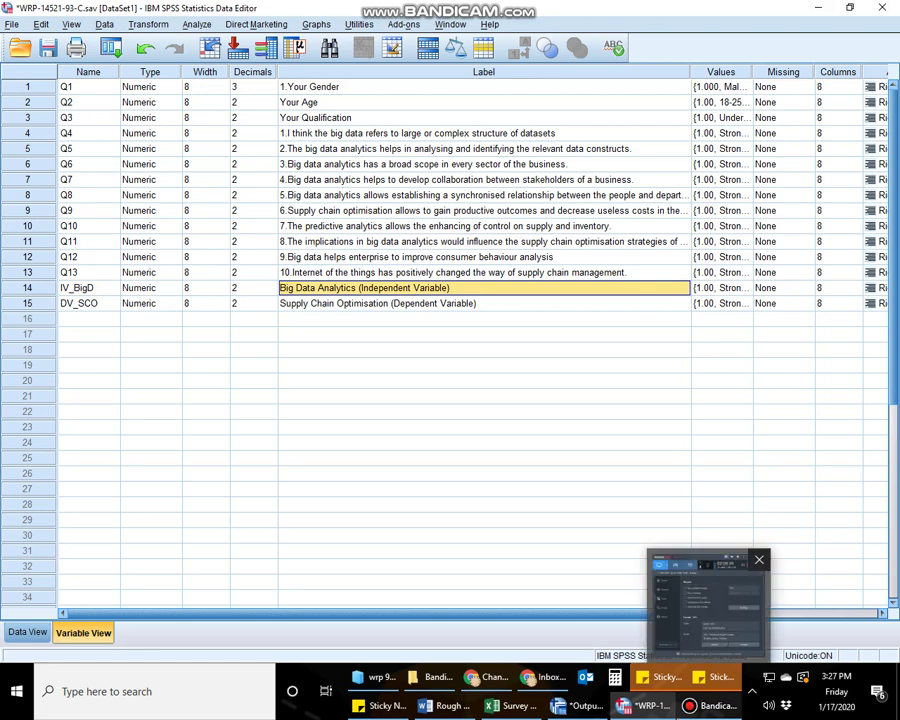